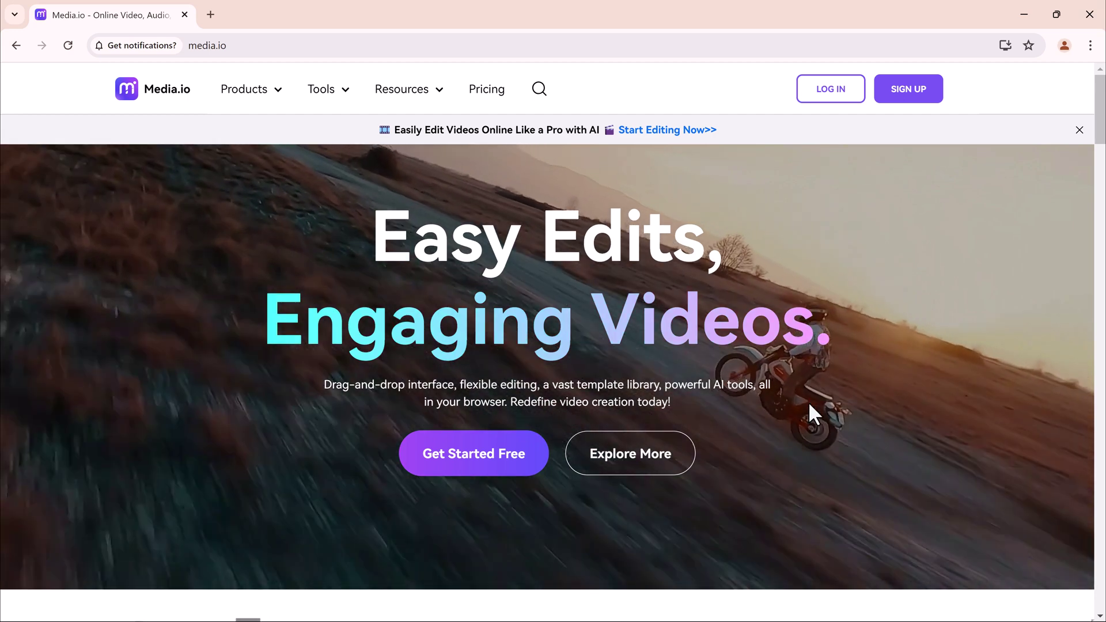
pyautogui.scroll(-3, 807, 403)
pyautogui.scroll(-2, 807, 402)
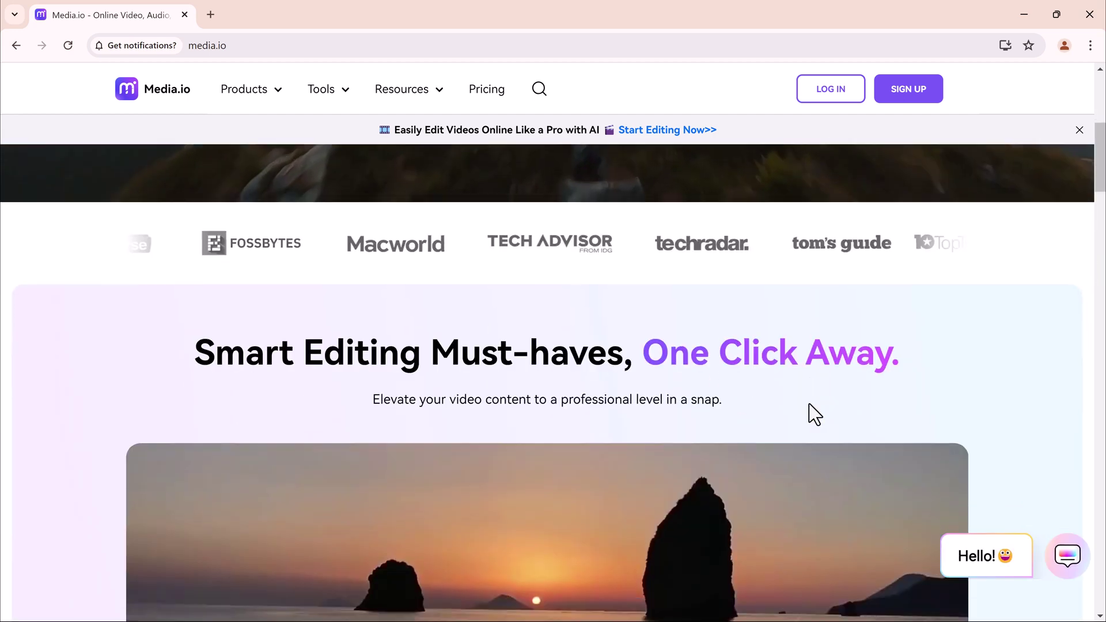
pyautogui.scroll(-2, 814, 413)
pyautogui.scroll(-2, 814, 413)
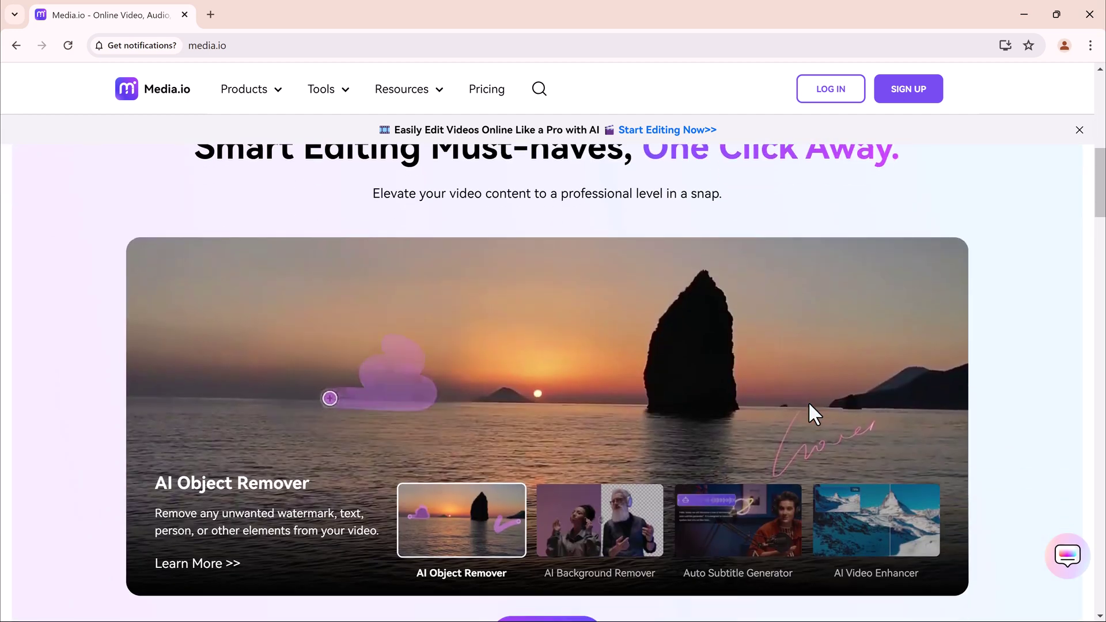
pyautogui.scroll(-1, 814, 413)
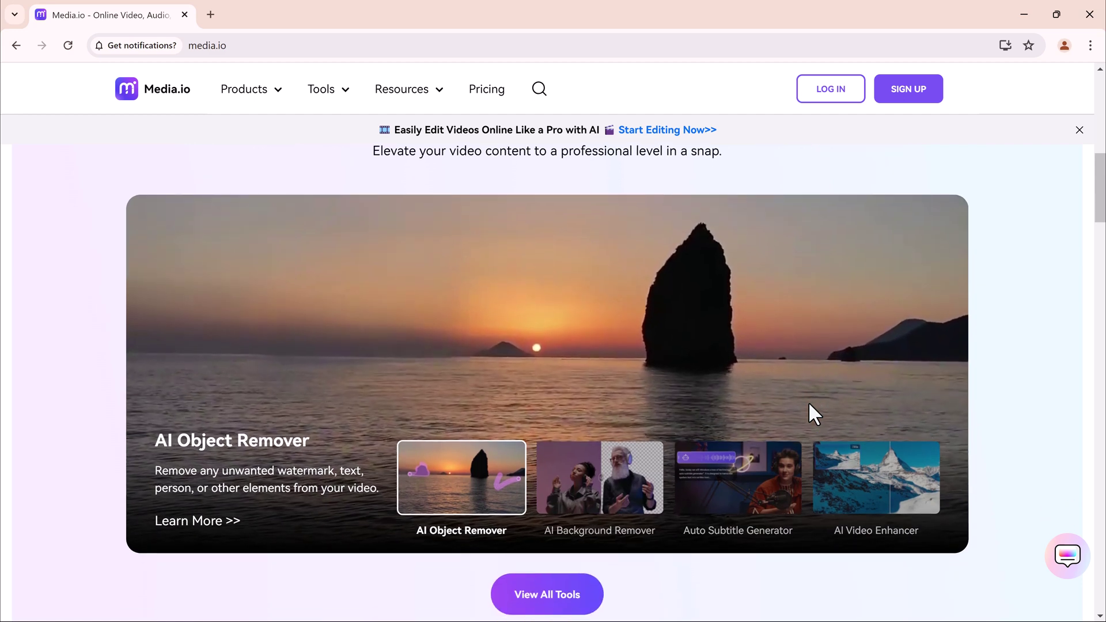
pyautogui.scroll(-1, 814, 413)
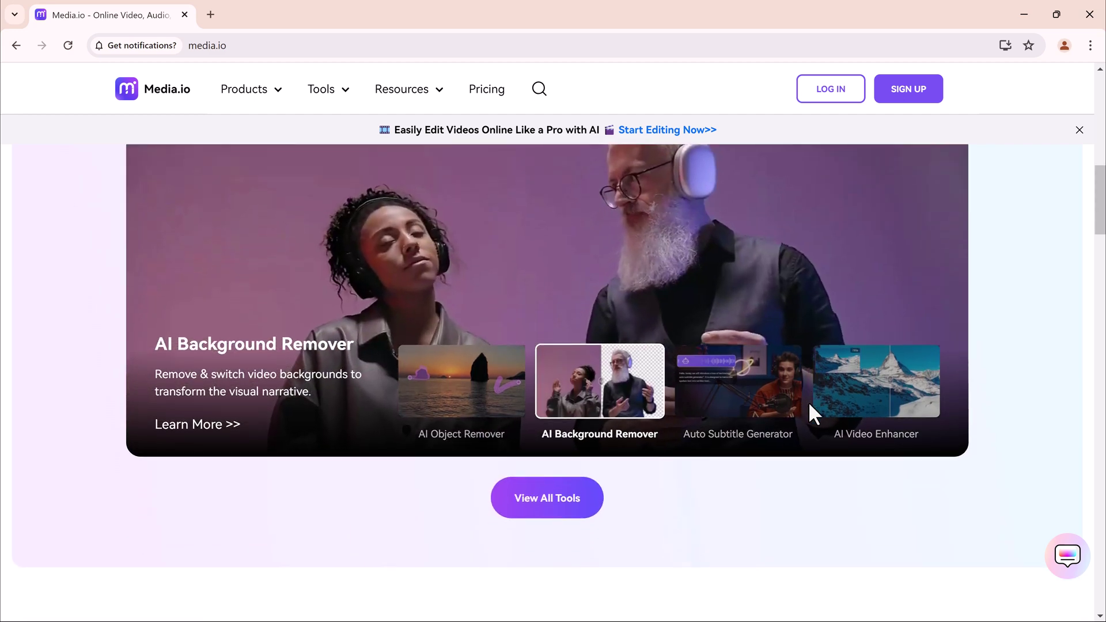
pyautogui.scroll(-2, 814, 414)
pyautogui.scroll(-2, 814, 413)
pyautogui.scroll(-1, 814, 414)
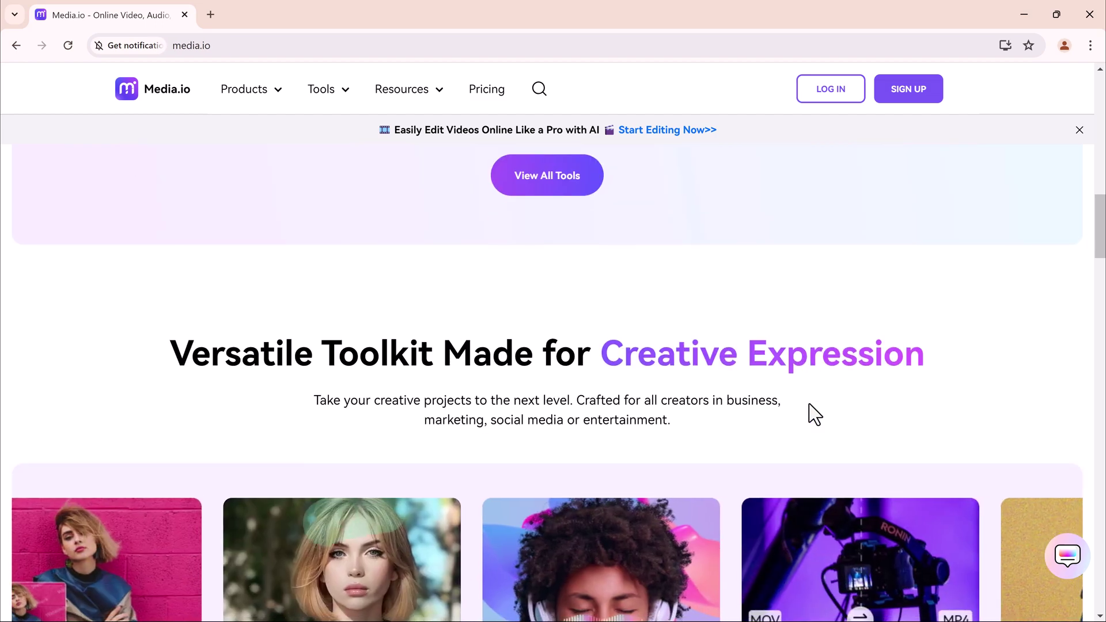
pyautogui.scroll(-2, 815, 413)
pyautogui.scroll(-1, 815, 413)
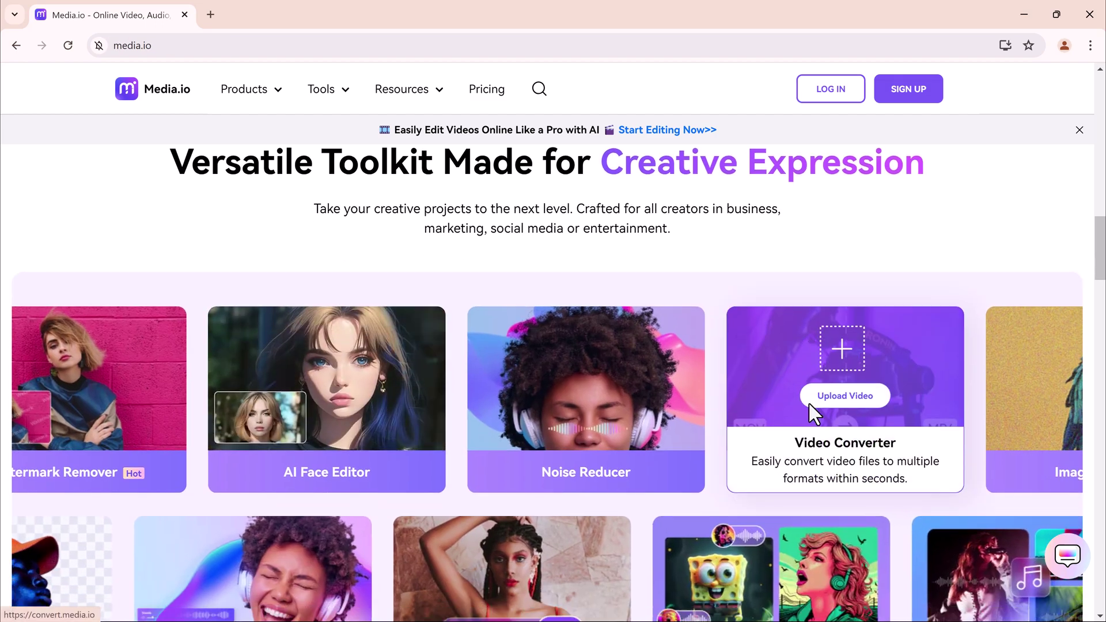
pyautogui.scroll(-1, 807, 402)
pyautogui.scroll(-2, 808, 402)
pyautogui.scroll(-2, 808, 403)
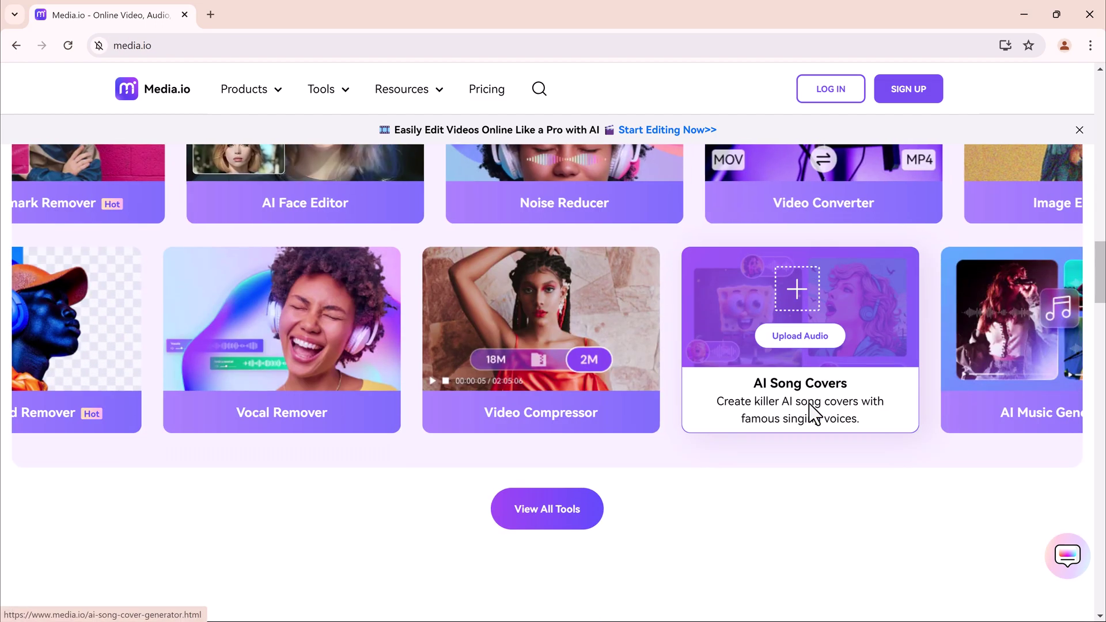
pyautogui.scroll(-1, 814, 413)
pyautogui.scroll(-1, 814, 413)
pyautogui.scroll(-2, 814, 414)
pyautogui.scroll(-1, 815, 413)
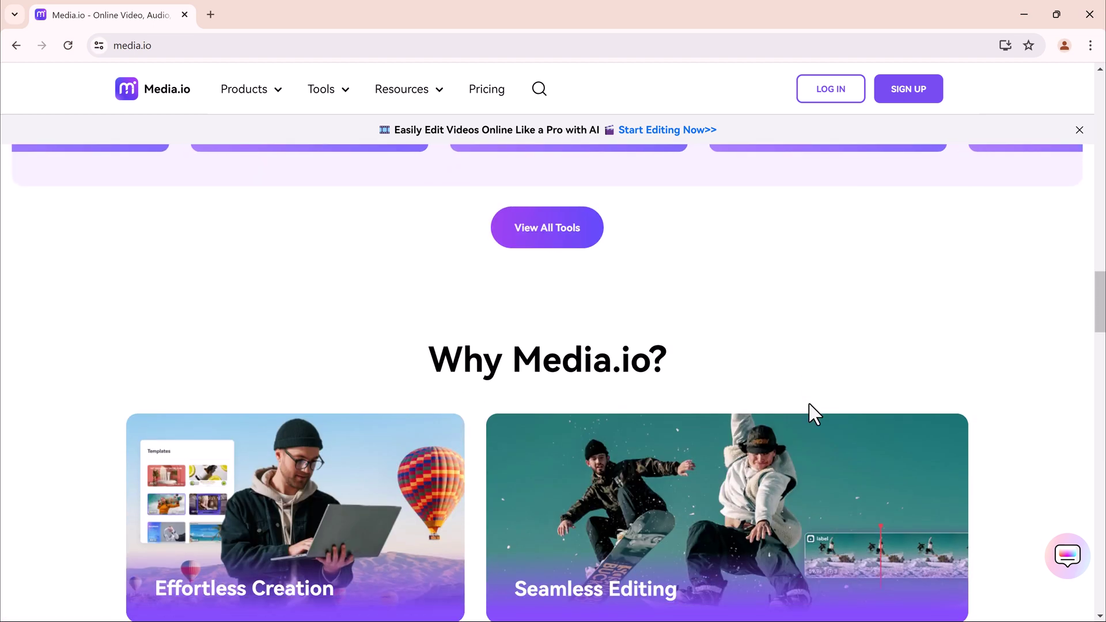
pyautogui.scroll(-2, 814, 413)
pyautogui.scroll(-1, 814, 413)
pyautogui.scroll(-2, 814, 413)
pyautogui.scroll(-1, 814, 413)
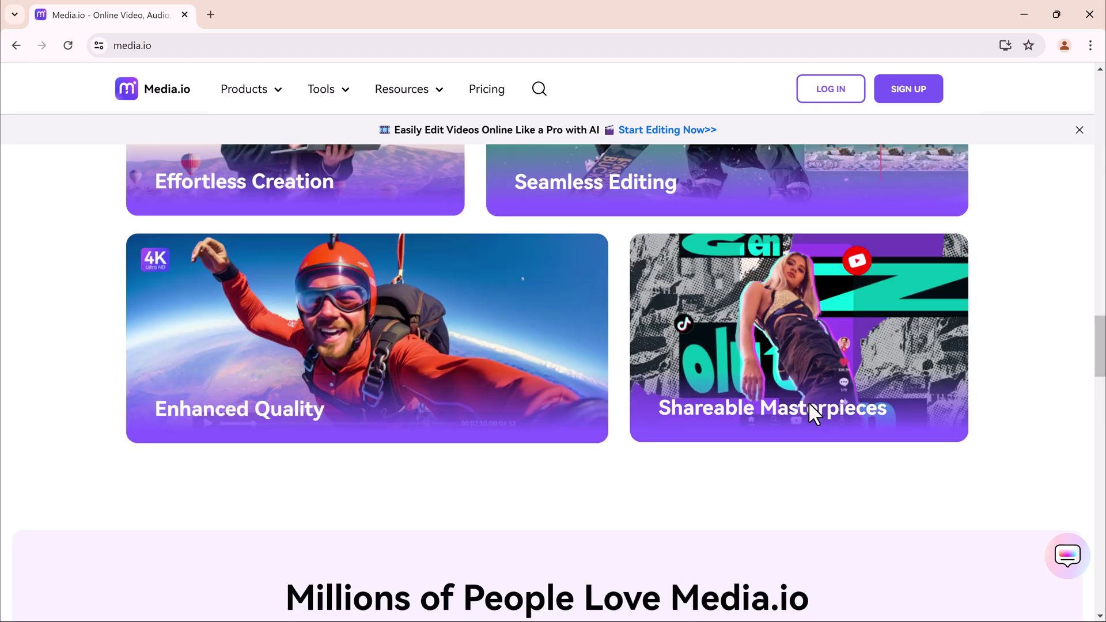
pyautogui.scroll(-2, 814, 414)
pyautogui.scroll(-1, 814, 413)
pyautogui.scroll(-2, 814, 413)
pyautogui.scroll(-2, 814, 413)
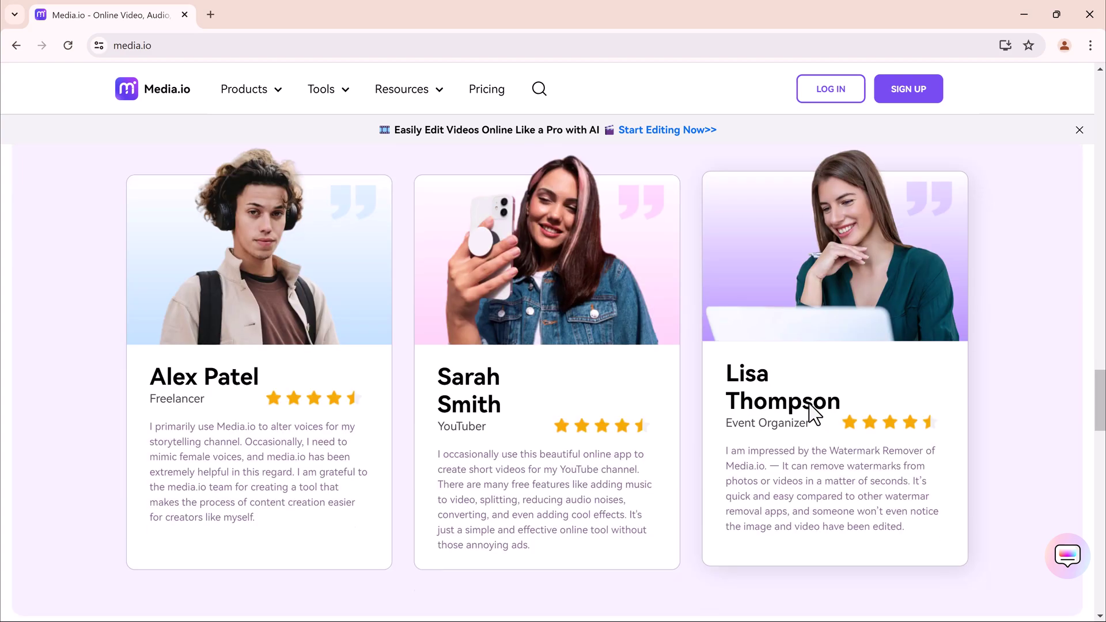
pyautogui.scroll(-1, 815, 413)
pyautogui.scroll(-3, 815, 413)
pyautogui.scroll(-2, 814, 413)
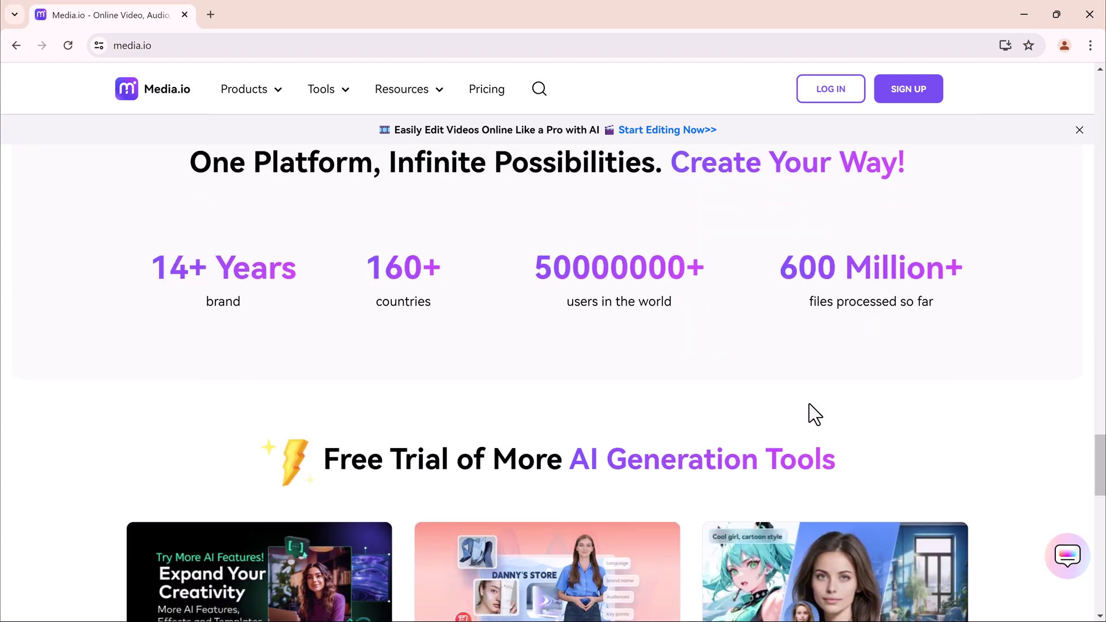
pyautogui.scroll(-2, 815, 414)
pyautogui.scroll(-2, 814, 413)
pyautogui.scroll(6, 814, 413)
pyautogui.scroll(8, 814, 413)
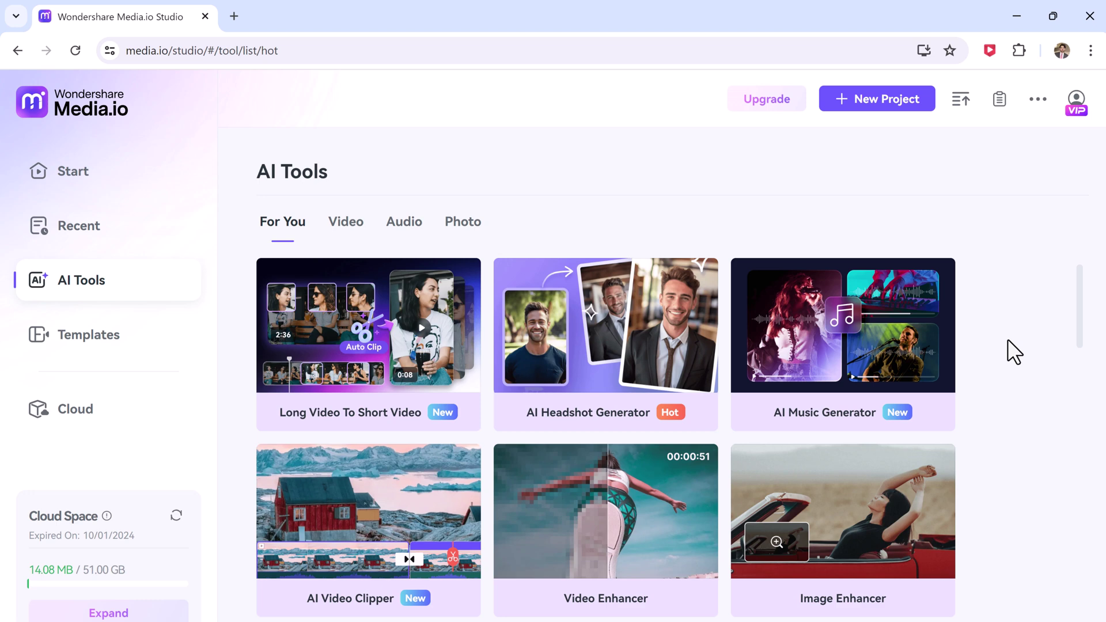
pyautogui.scroll(-3, 1008, 339)
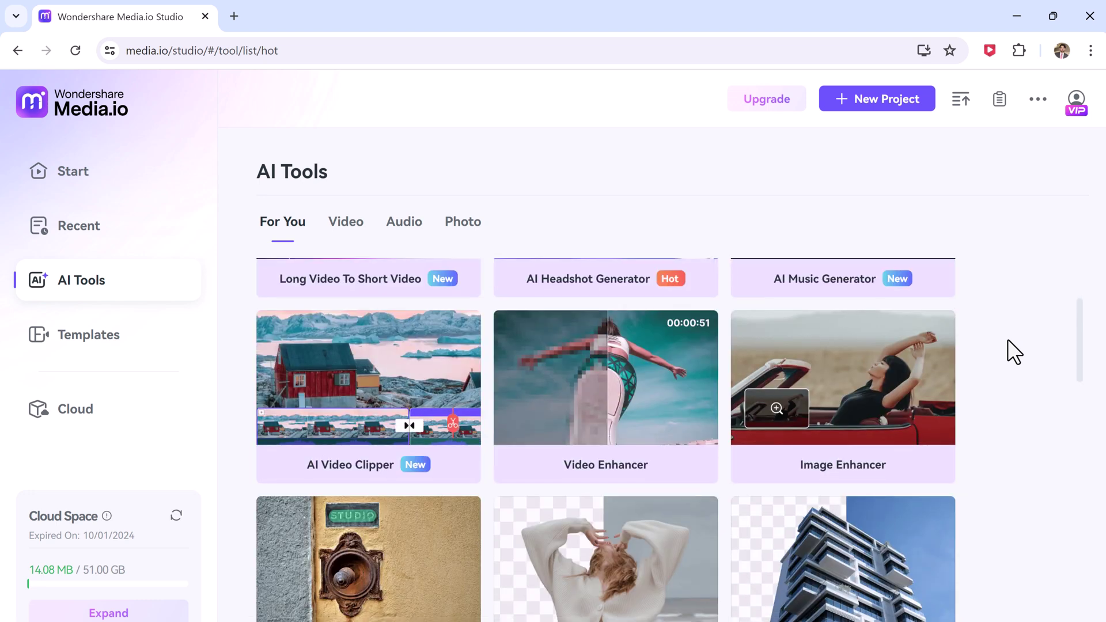
pyautogui.scroll(-2, 1008, 339)
pyautogui.scroll(-2, 1008, 339)
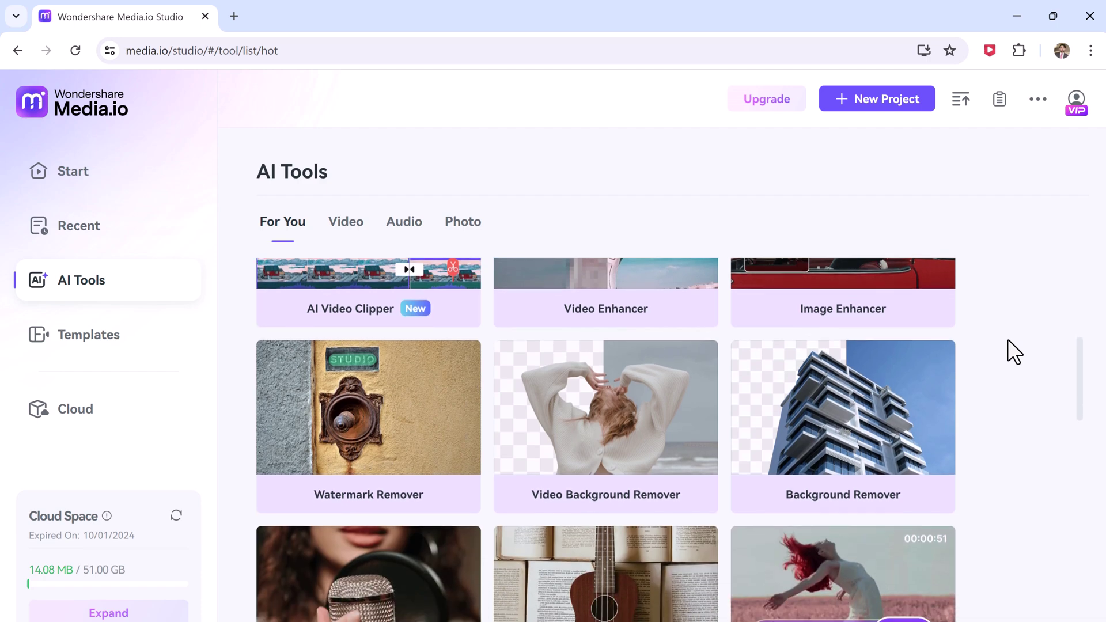
pyautogui.scroll(-2, 1008, 339)
pyautogui.scroll(-2, 1008, 339)
pyautogui.scroll(-1, 1007, 339)
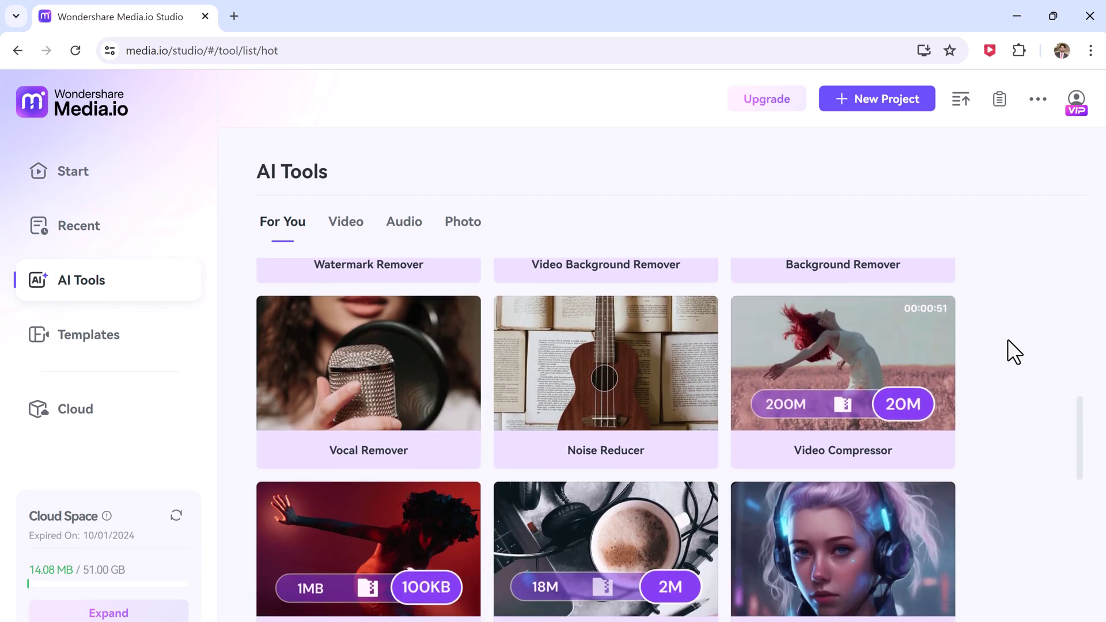
pyautogui.scroll(-1, 1008, 339)
pyautogui.scroll(-1, 1008, 339)
pyautogui.scroll(-2, 1008, 338)
pyautogui.scroll(5, 1007, 339)
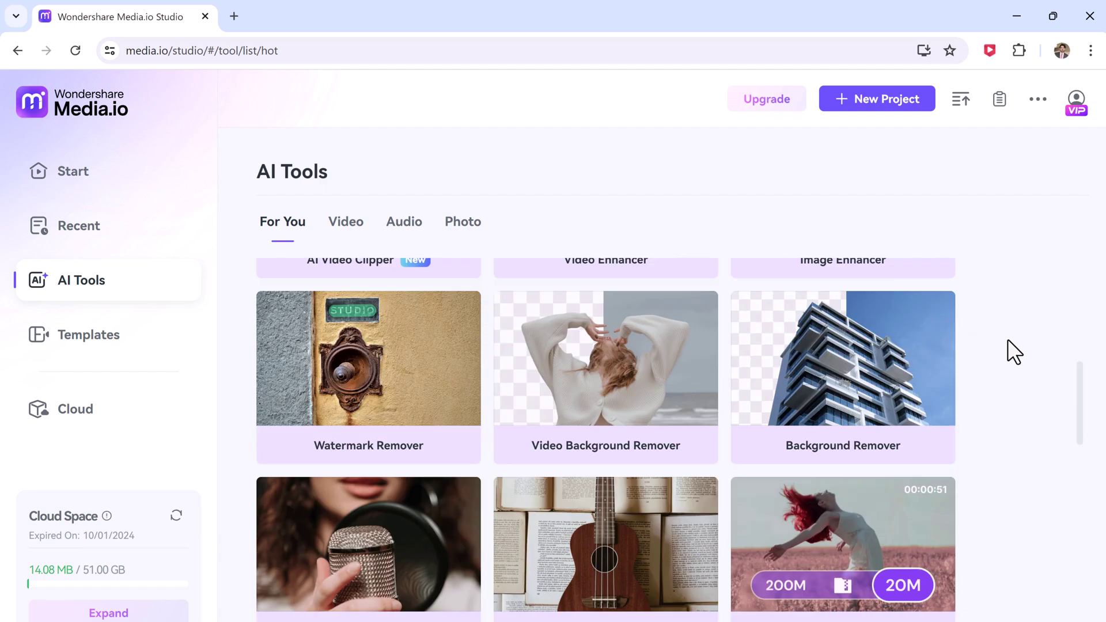
pyautogui.scroll(4, 1008, 340)
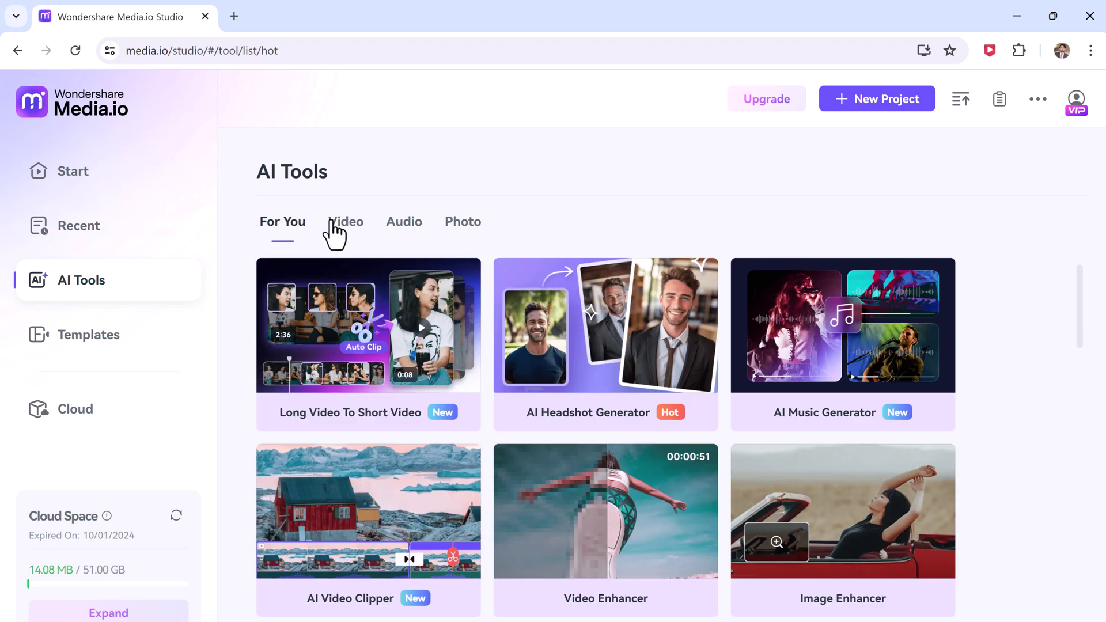
# Start a 16:9 project, upload Video.mp4 onto the timeline, and play the preview.
pyautogui.click(872, 111)
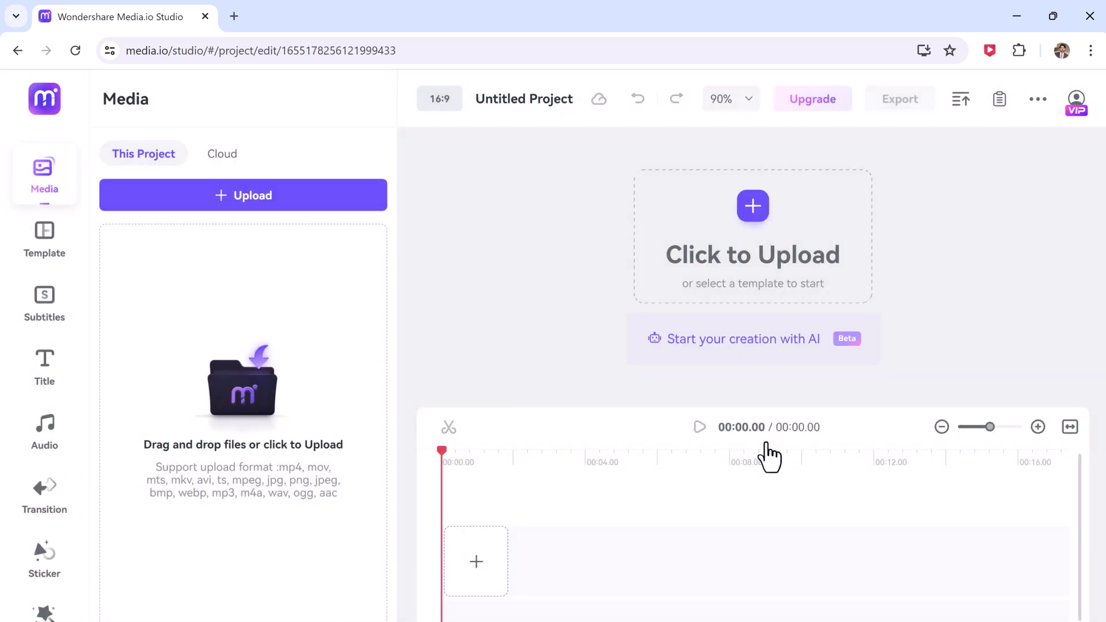
pyautogui.click(753, 208)
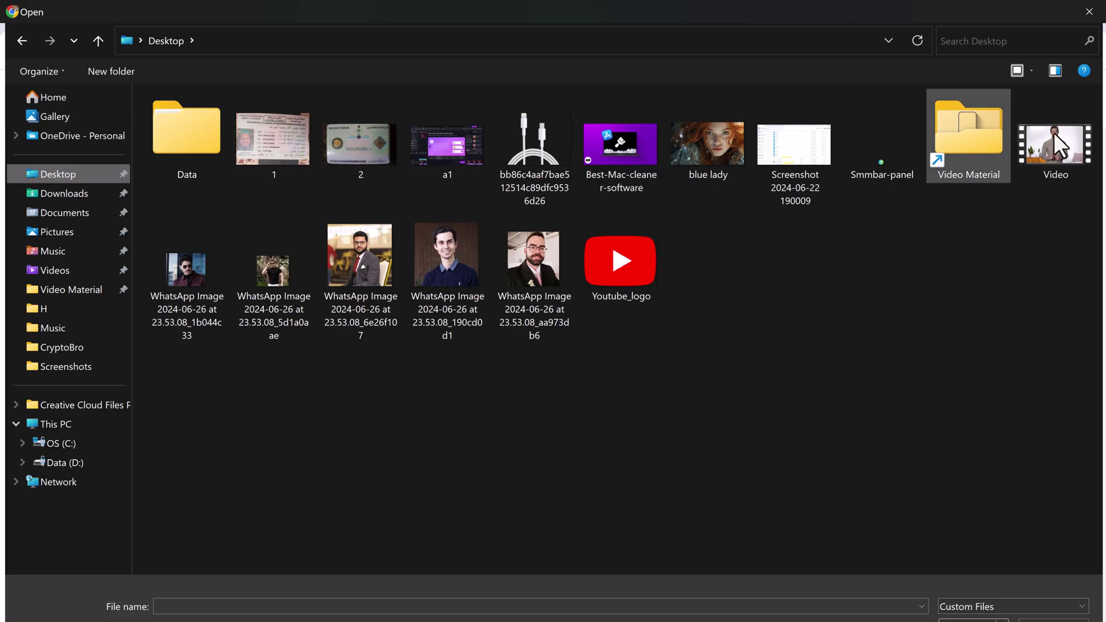
pyautogui.doubleClick(1062, 131)
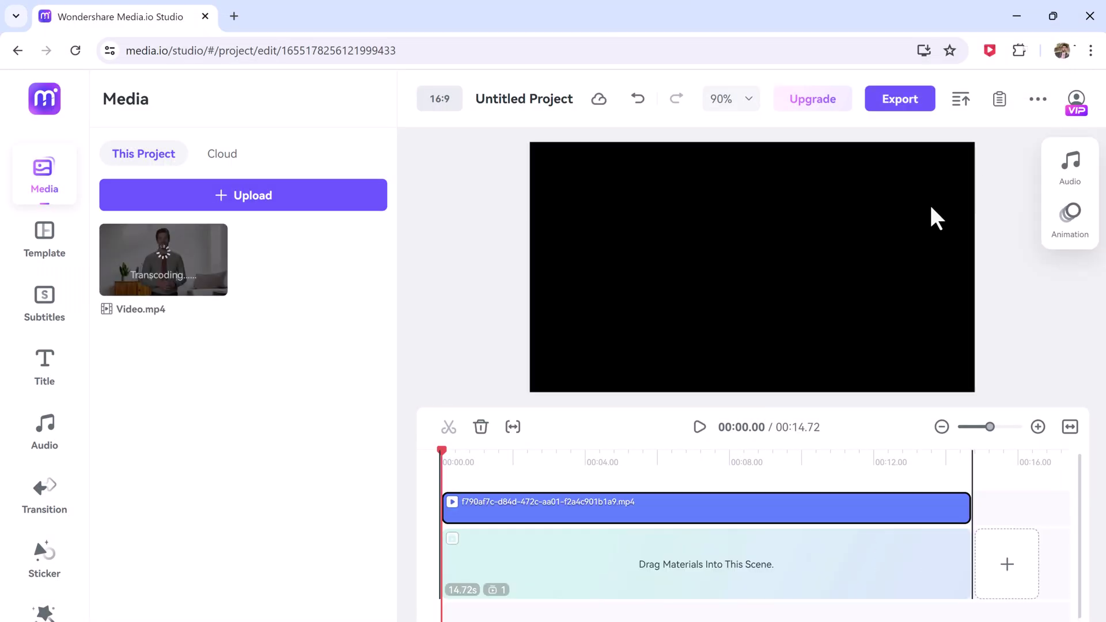
pyautogui.click(700, 427)
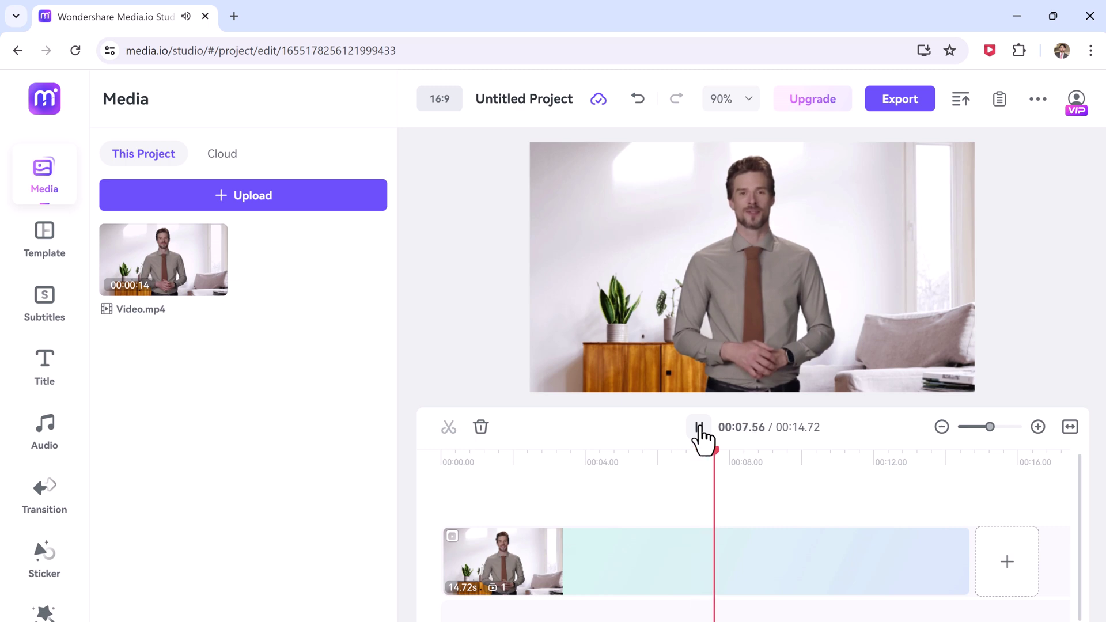
# Pause playback, park the playhead at about 3.5 s, zoom the timeline out, and select the clip.
pyautogui.click(700, 427)
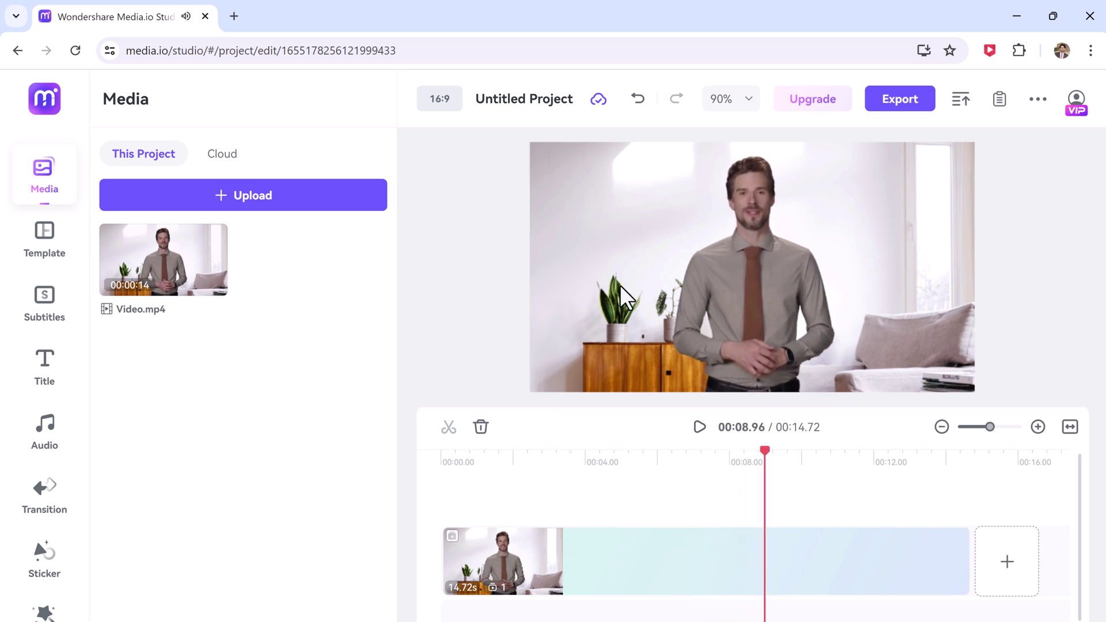
pyautogui.click(567, 457)
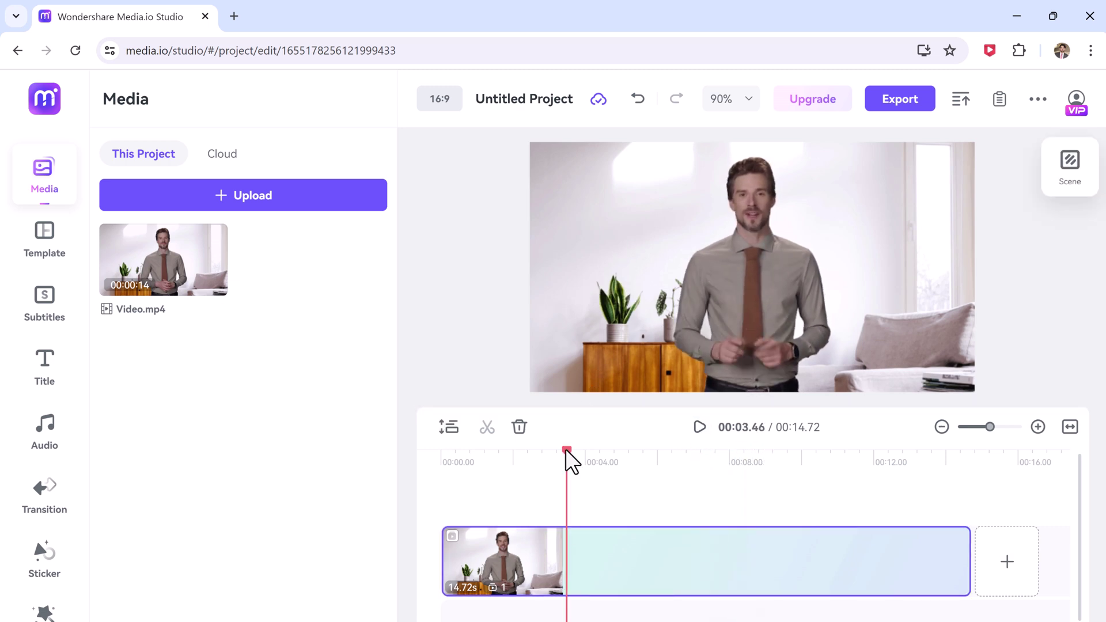
pyautogui.click(942, 427)
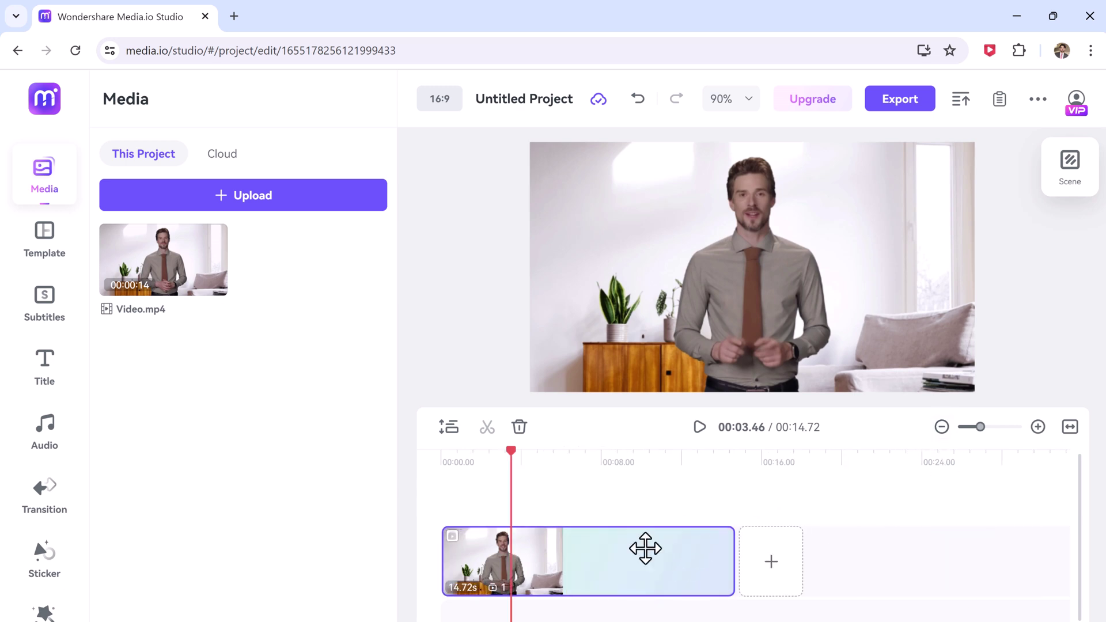
pyautogui.click(643, 548)
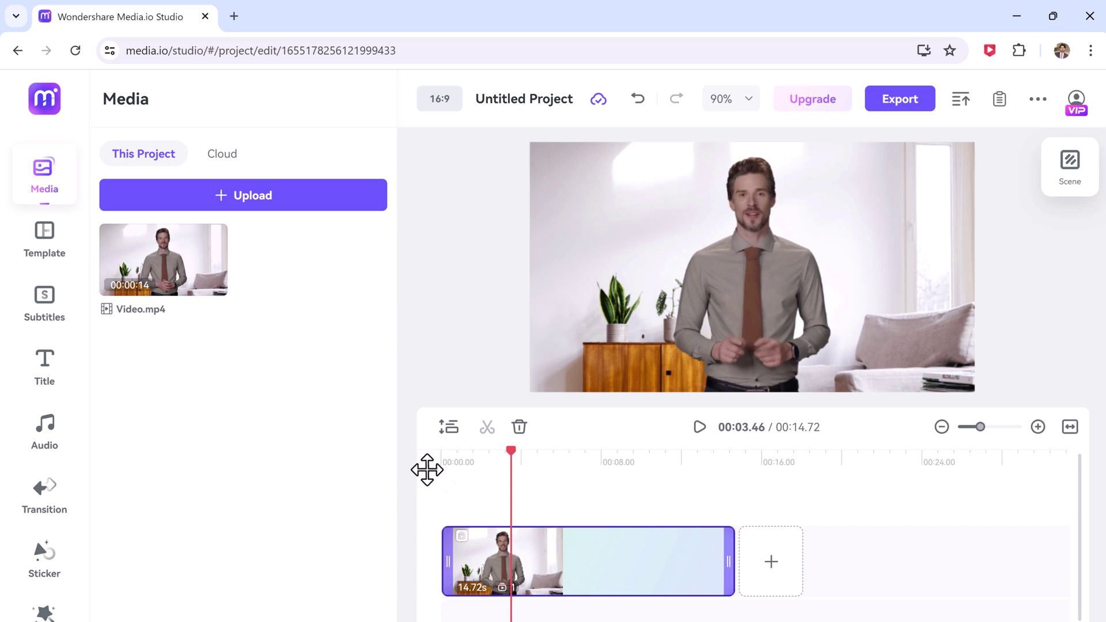
pyautogui.click(44, 239)
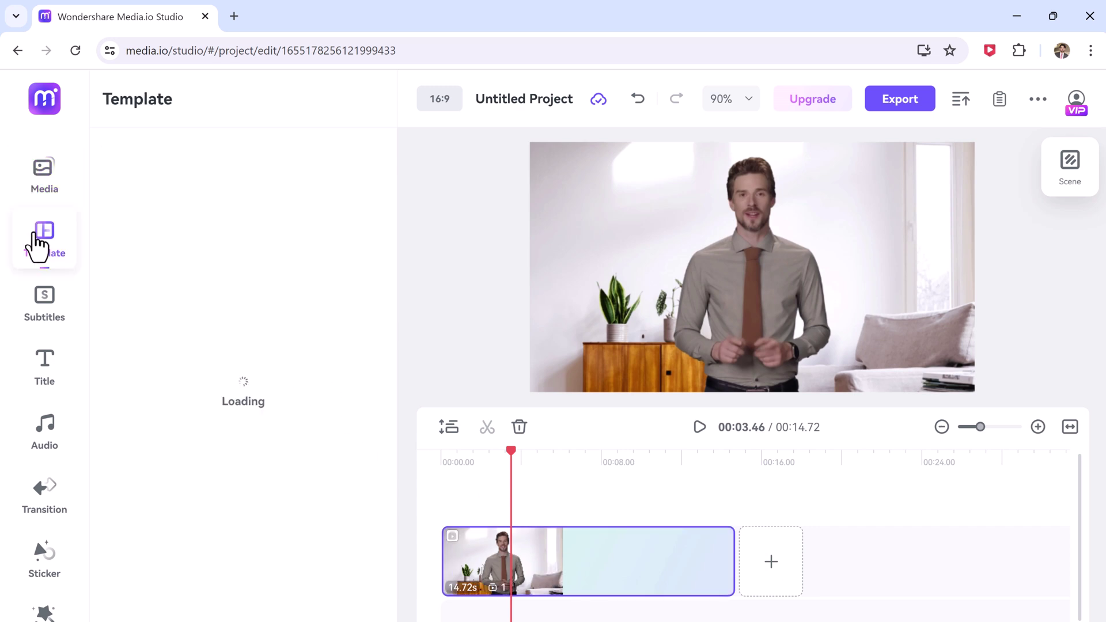
pyautogui.scroll(-3, 207, 320)
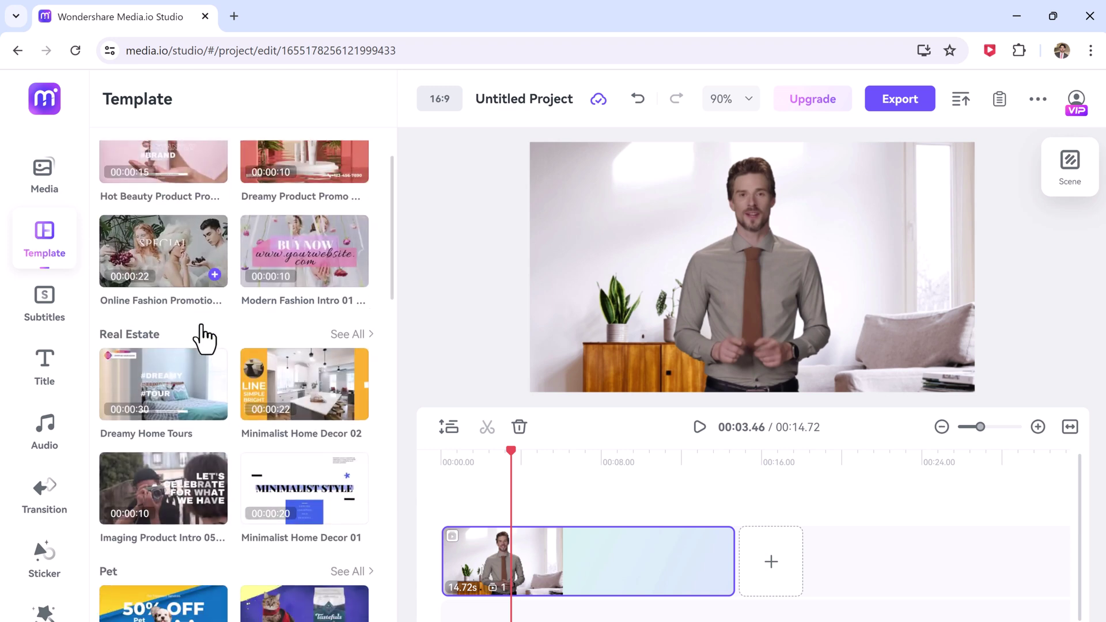
pyautogui.scroll(-3, 207, 328)
pyautogui.scroll(-3, 206, 335)
pyautogui.scroll(-3, 205, 335)
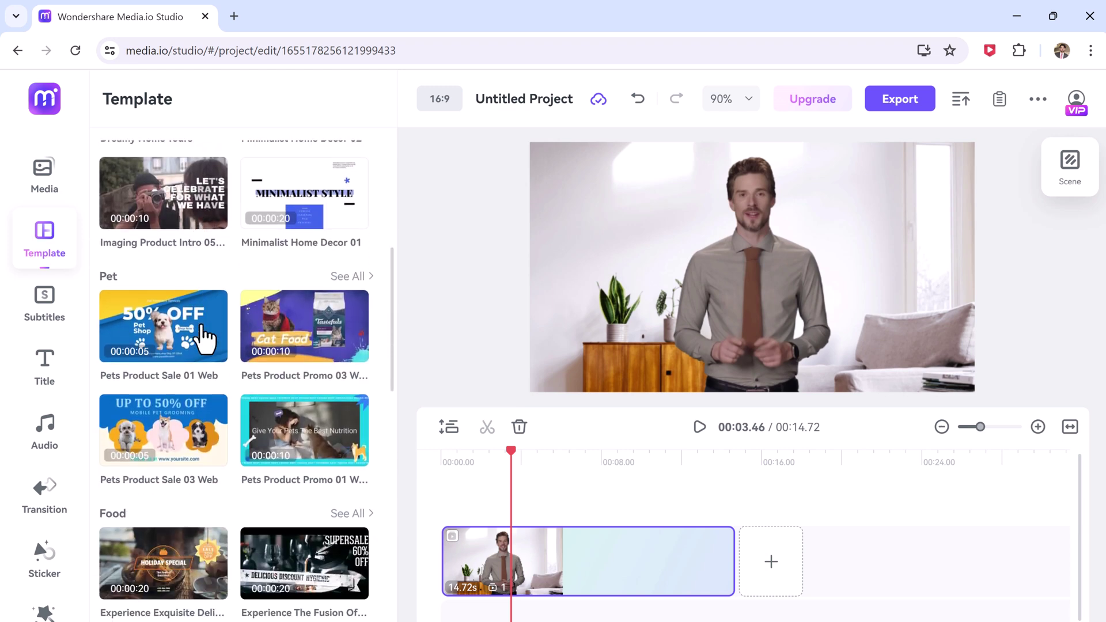
pyautogui.scroll(-2, 206, 335)
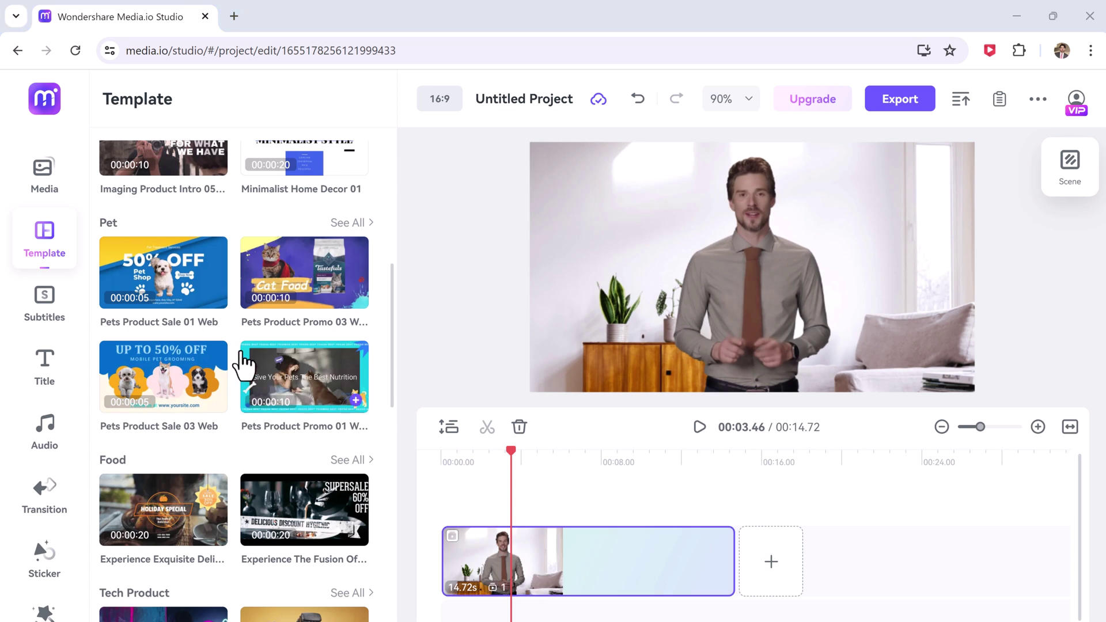
pyautogui.scroll(-2, 242, 346)
pyautogui.scroll(-2, 242, 346)
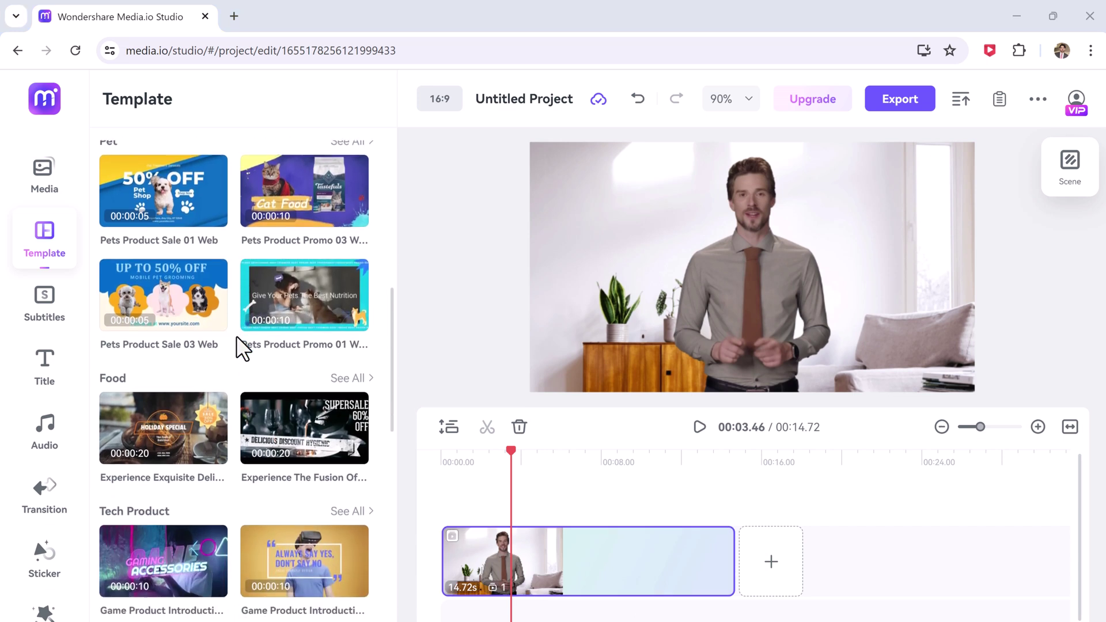
pyautogui.scroll(-2, 242, 346)
pyautogui.scroll(4, 242, 346)
pyautogui.scroll(-1, 242, 346)
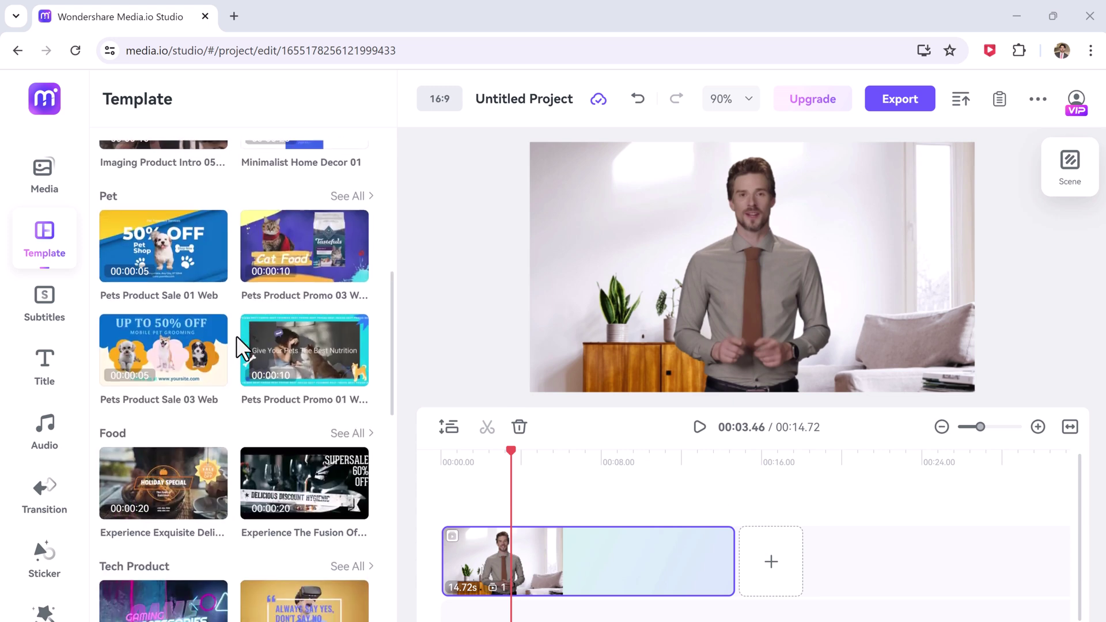
pyautogui.scroll(-2, 242, 346)
pyautogui.scroll(-3, 242, 346)
pyautogui.scroll(-3, 242, 347)
pyautogui.scroll(-2, 242, 345)
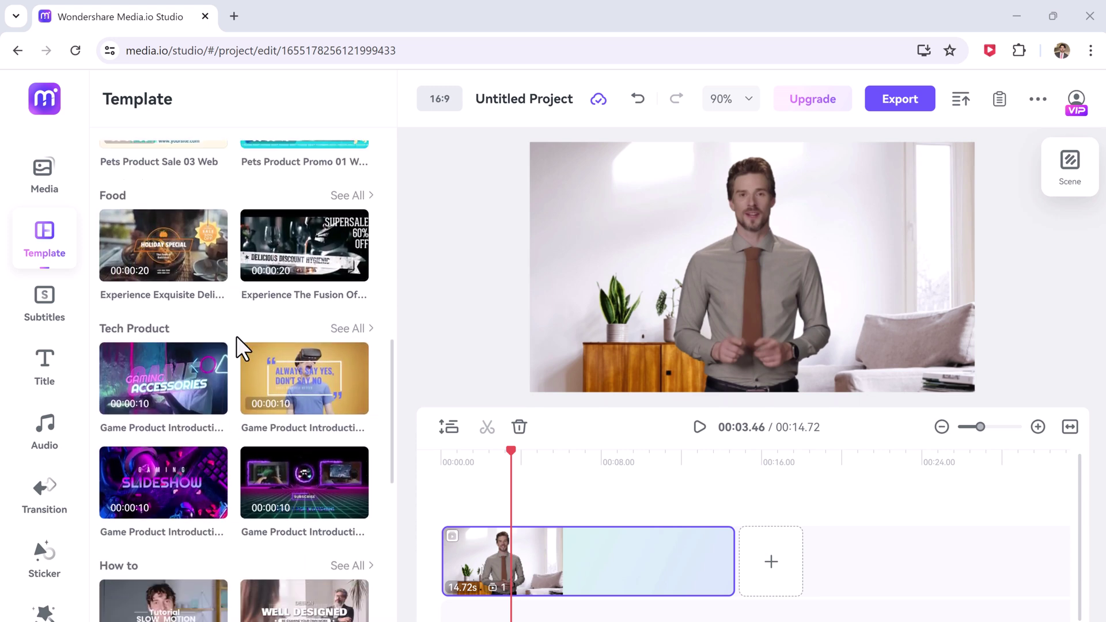
pyautogui.scroll(-1, 242, 346)
pyautogui.scroll(-2, 242, 347)
pyautogui.scroll(-2, 242, 345)
pyautogui.scroll(-1, 243, 349)
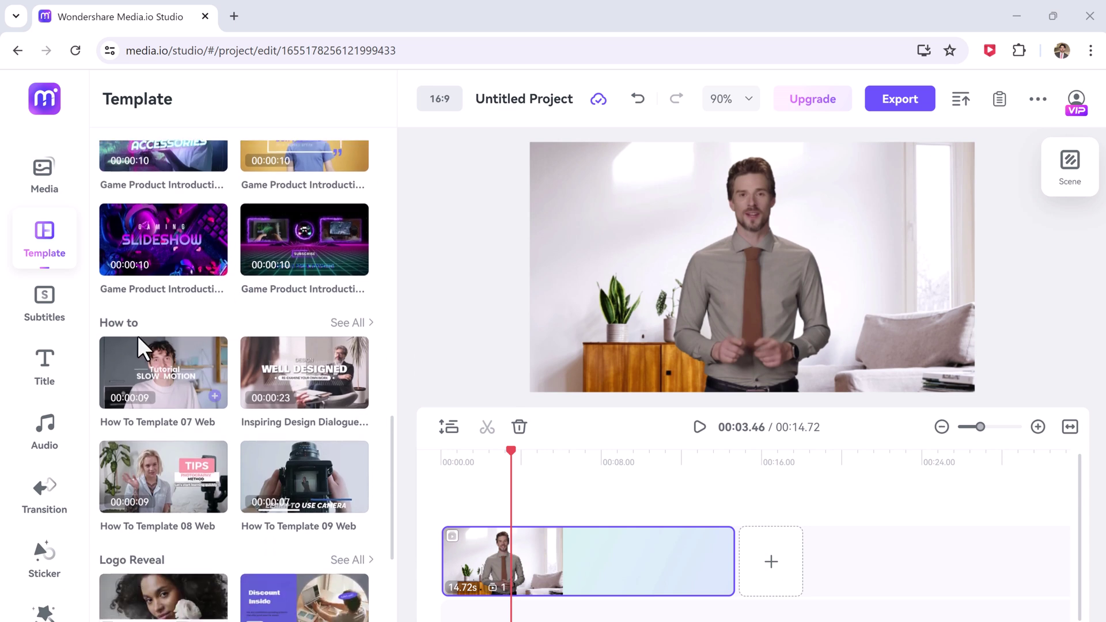
# Generate English (Australia) auto subtitles for Video.mp4 from the Subtitles panel.
pyautogui.click(43, 305)
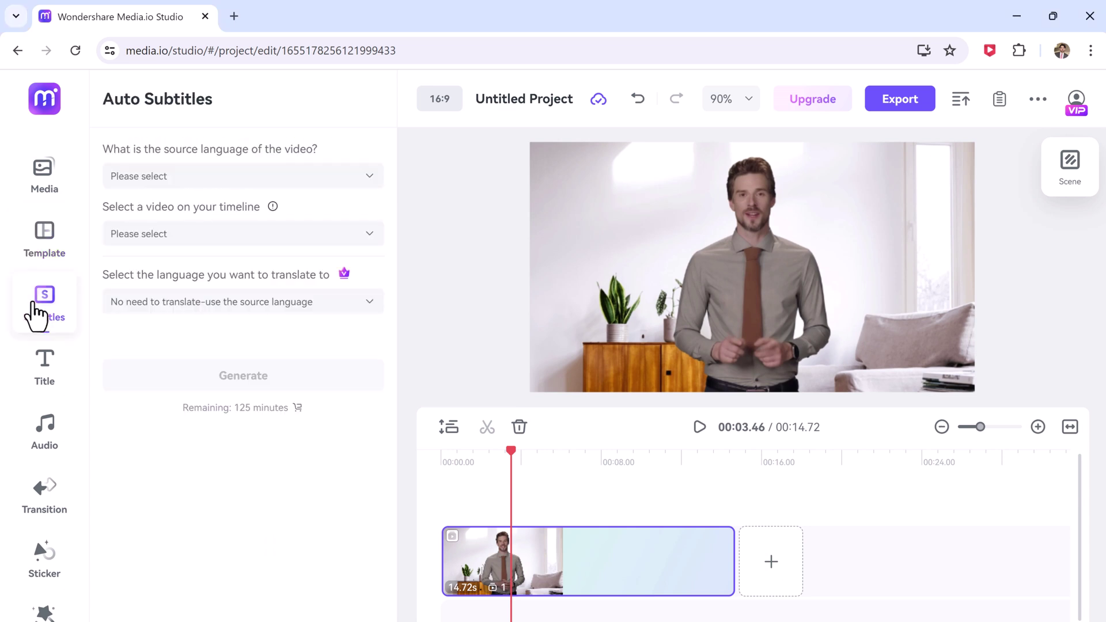
pyautogui.click(160, 176)
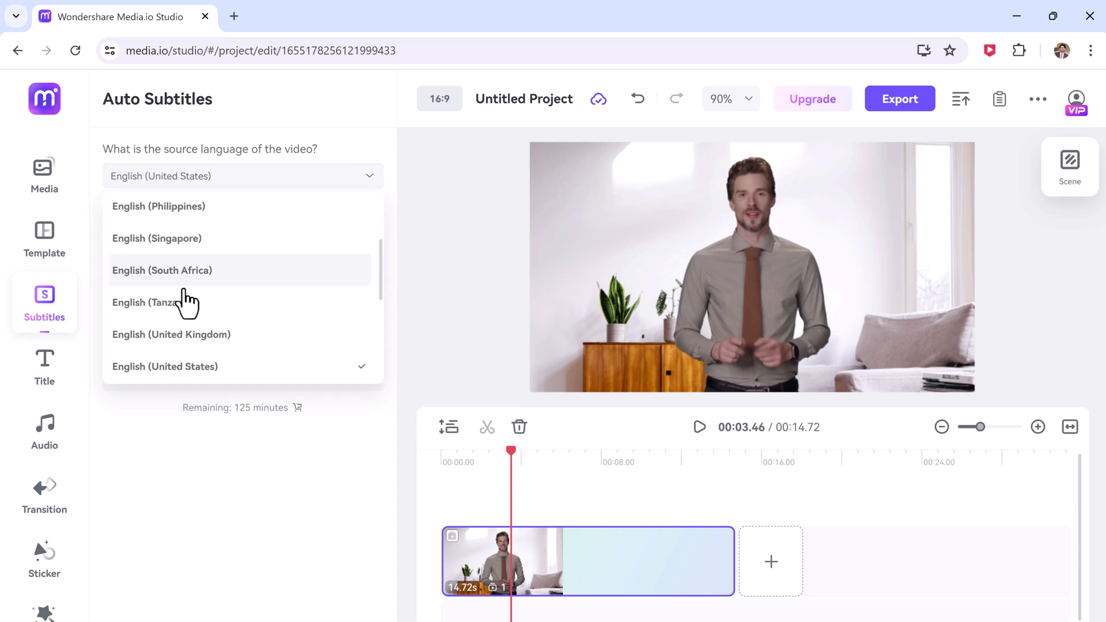
pyautogui.scroll(-3, 189, 301)
pyautogui.scroll(-2, 182, 295)
pyautogui.scroll(6, 177, 276)
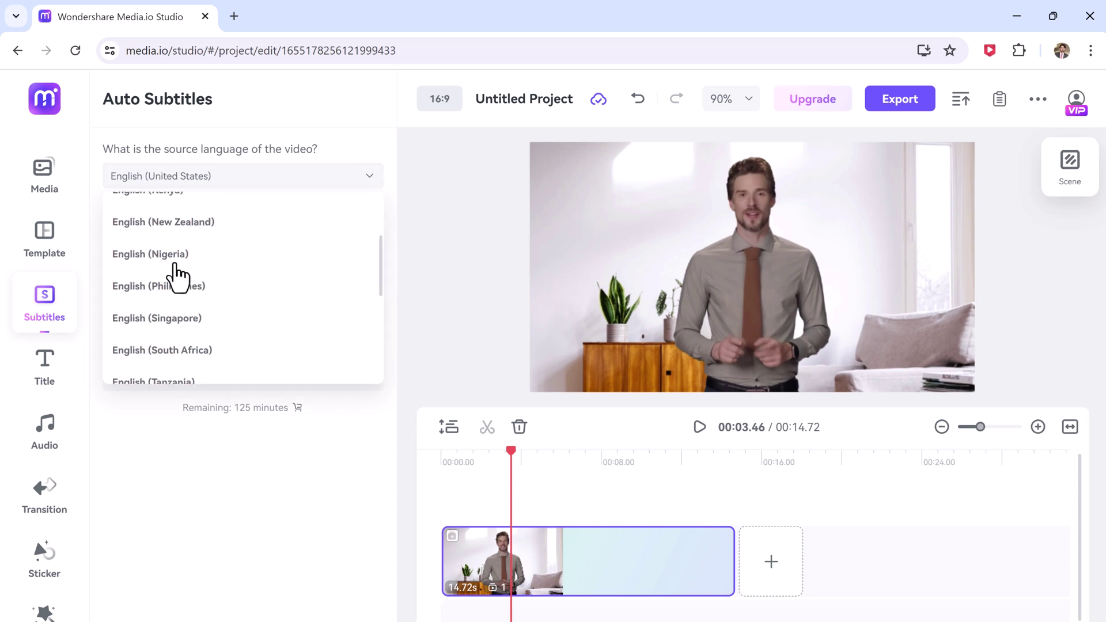
pyautogui.scroll(2, 177, 275)
pyautogui.click(177, 265)
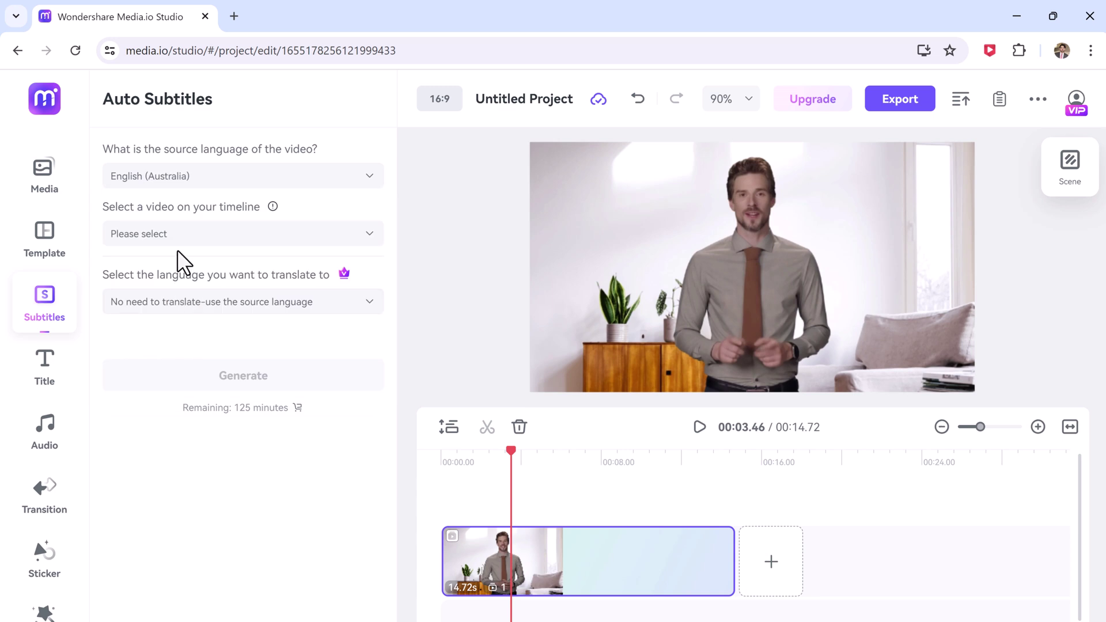
pyautogui.click(183, 235)
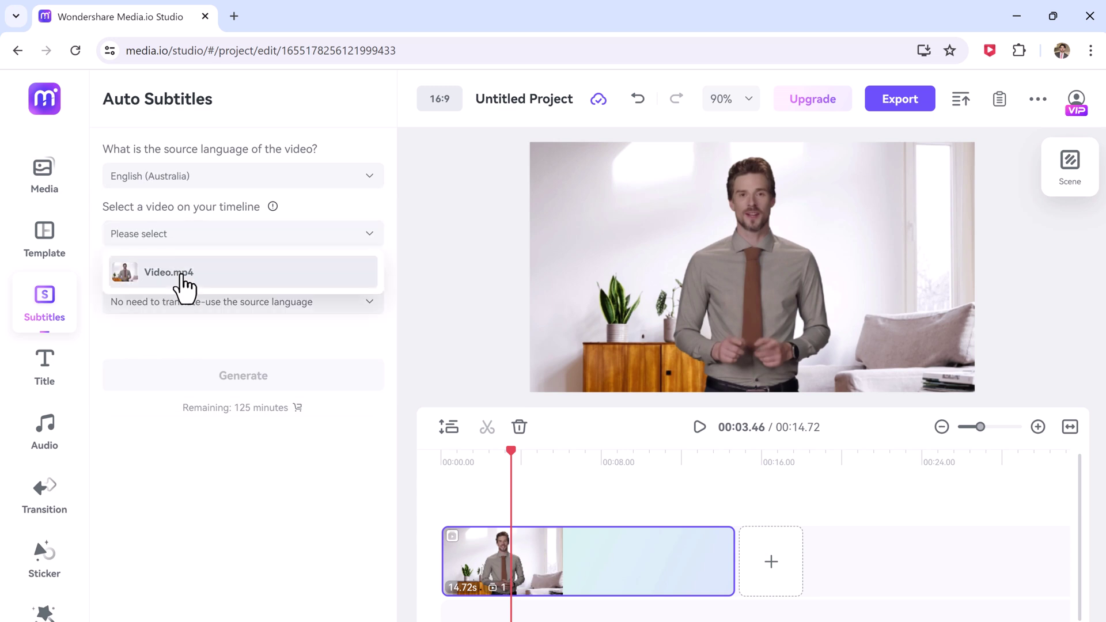
pyautogui.click(181, 275)
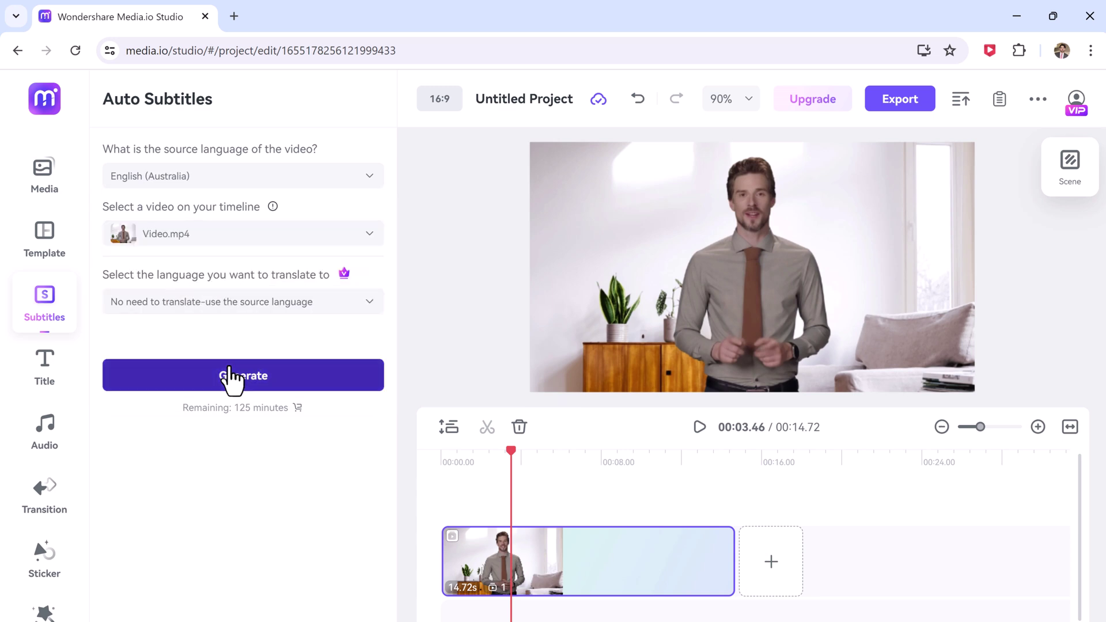
pyautogui.click(238, 375)
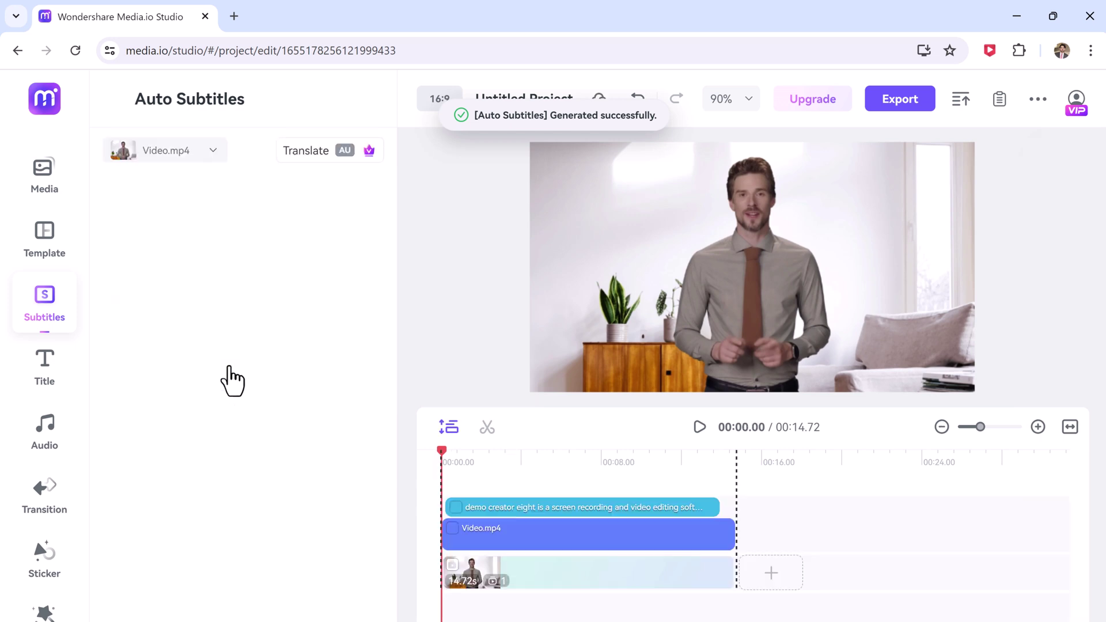
pyautogui.click(699, 427)
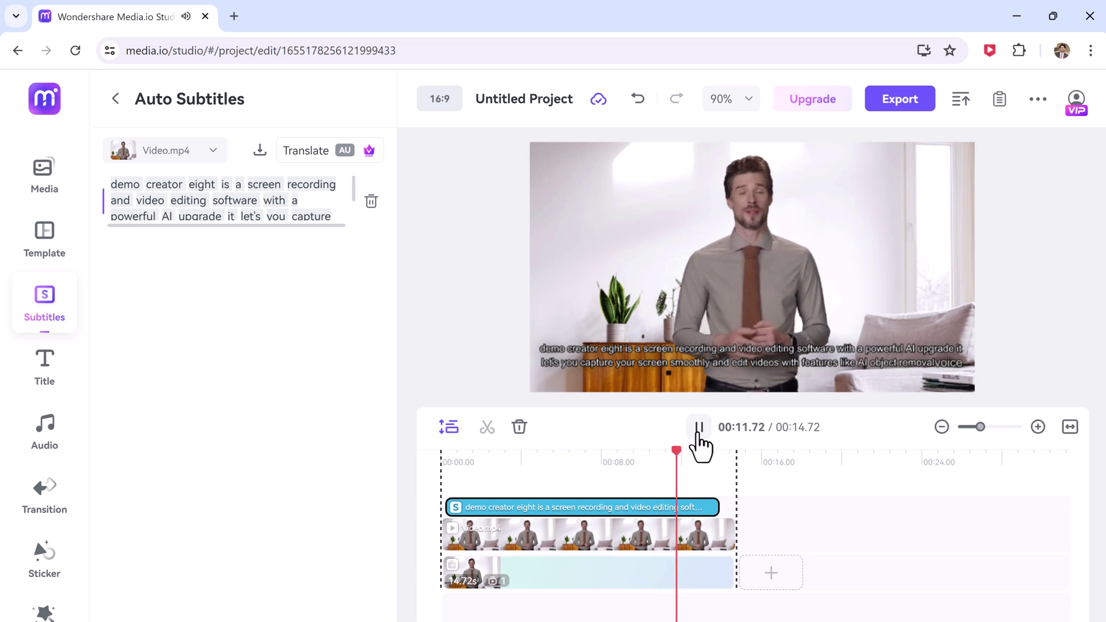
pyautogui.click(699, 428)
pyautogui.scroll(-2, 210, 210)
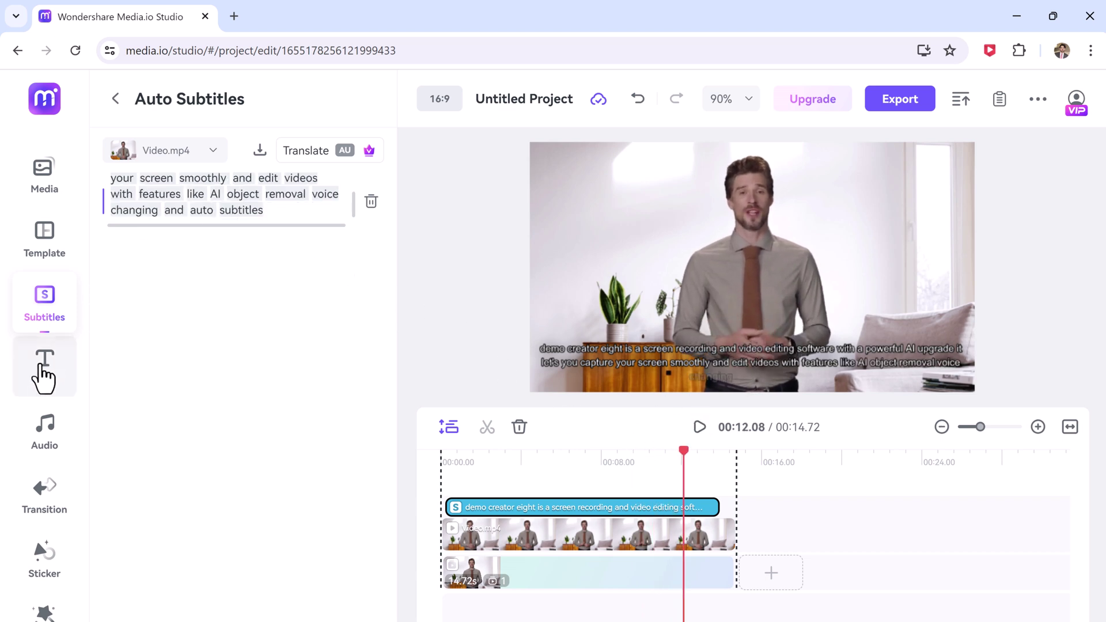
# Open the Title templates library.
pyautogui.click(44, 367)
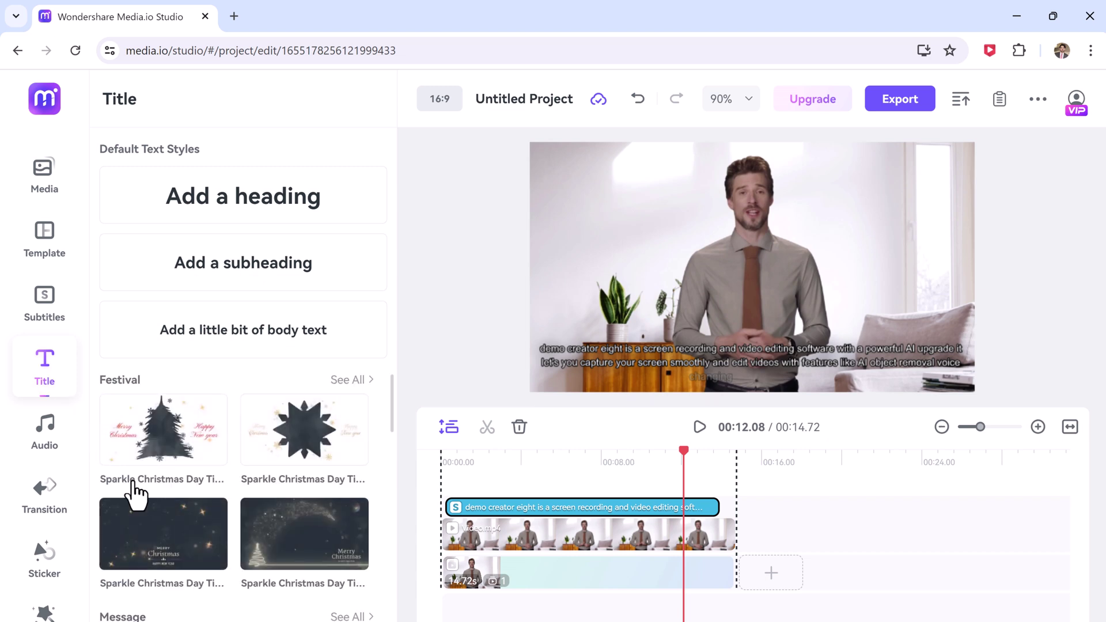
pyautogui.scroll(-5, 138, 492)
pyautogui.scroll(-3, 174, 536)
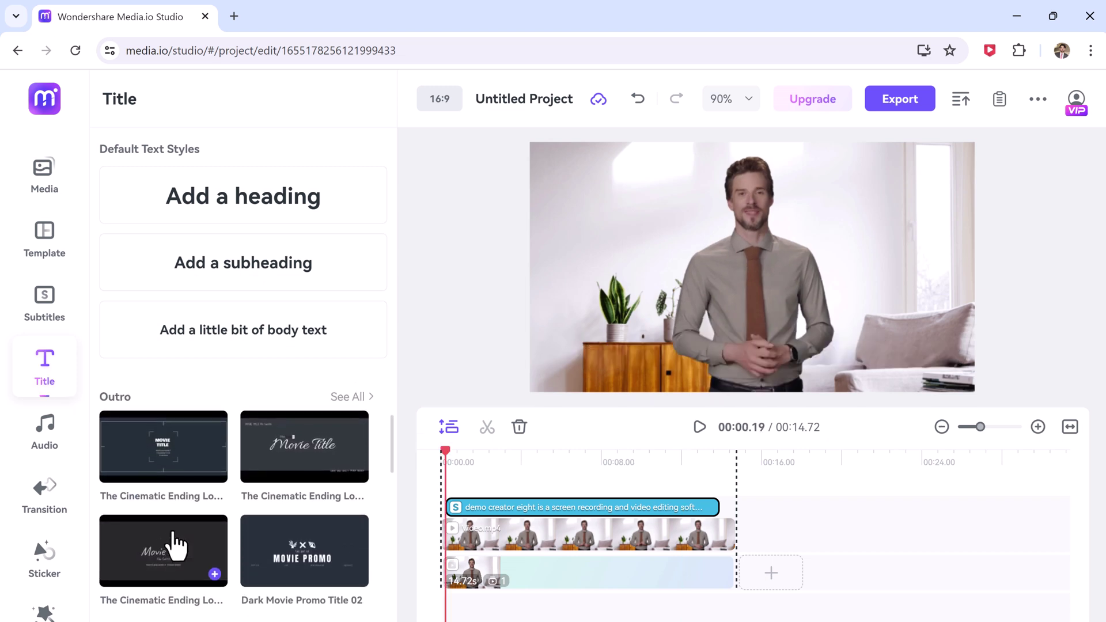
pyautogui.scroll(-2, 177, 545)
pyautogui.scroll(-2, 177, 543)
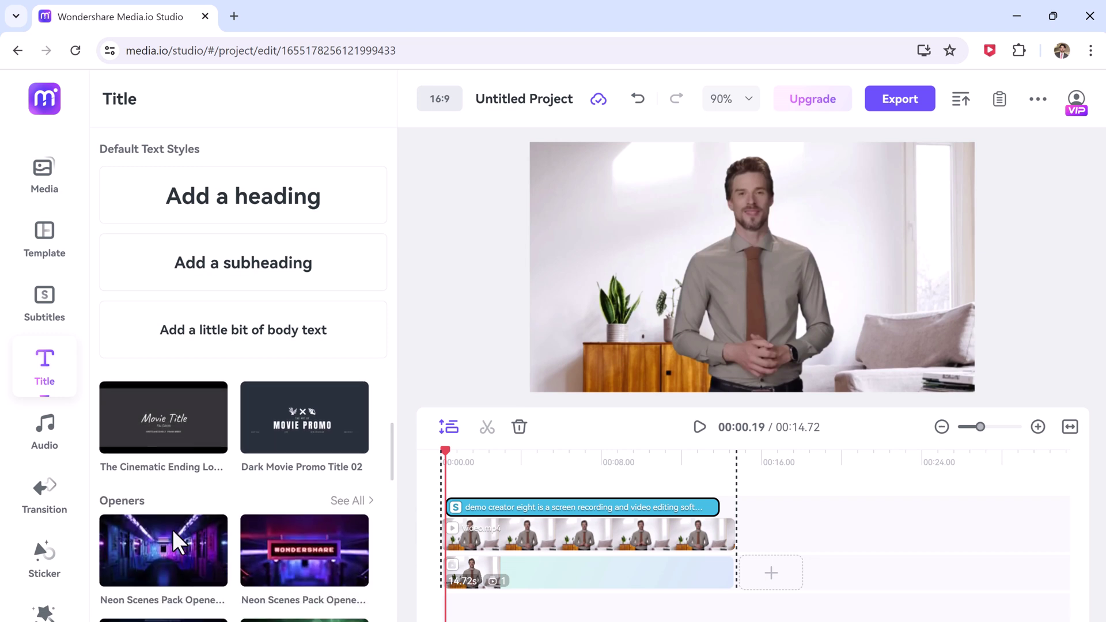
pyautogui.scroll(-2, 178, 543)
pyautogui.scroll(-2, 178, 543)
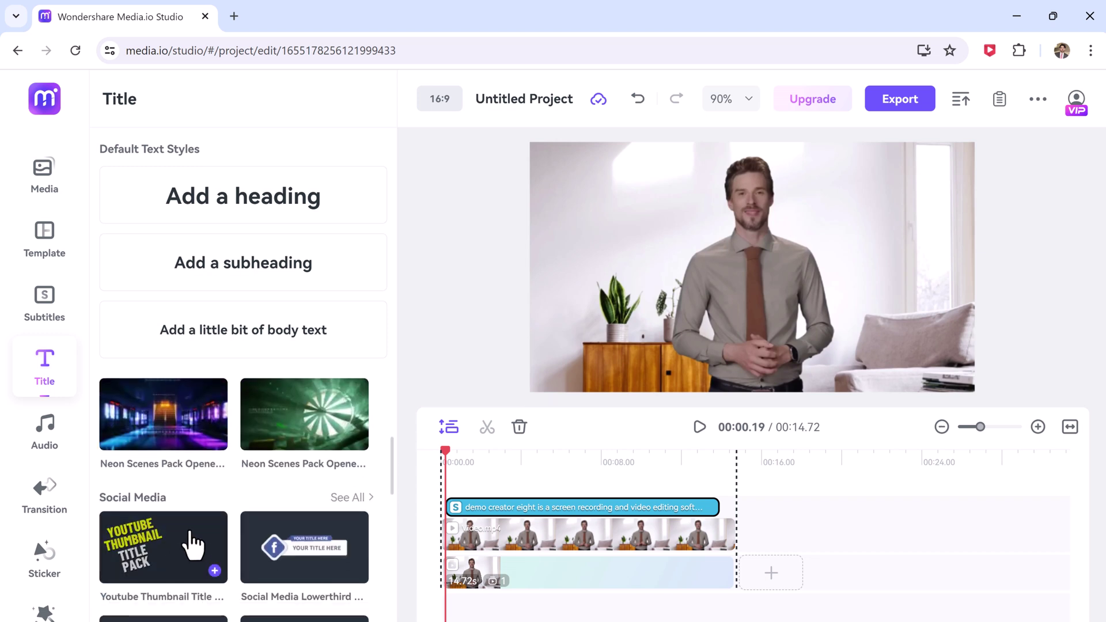
pyautogui.scroll(-2, 177, 543)
pyautogui.scroll(-2, 178, 543)
pyautogui.scroll(-2, 191, 544)
pyautogui.scroll(-2, 194, 542)
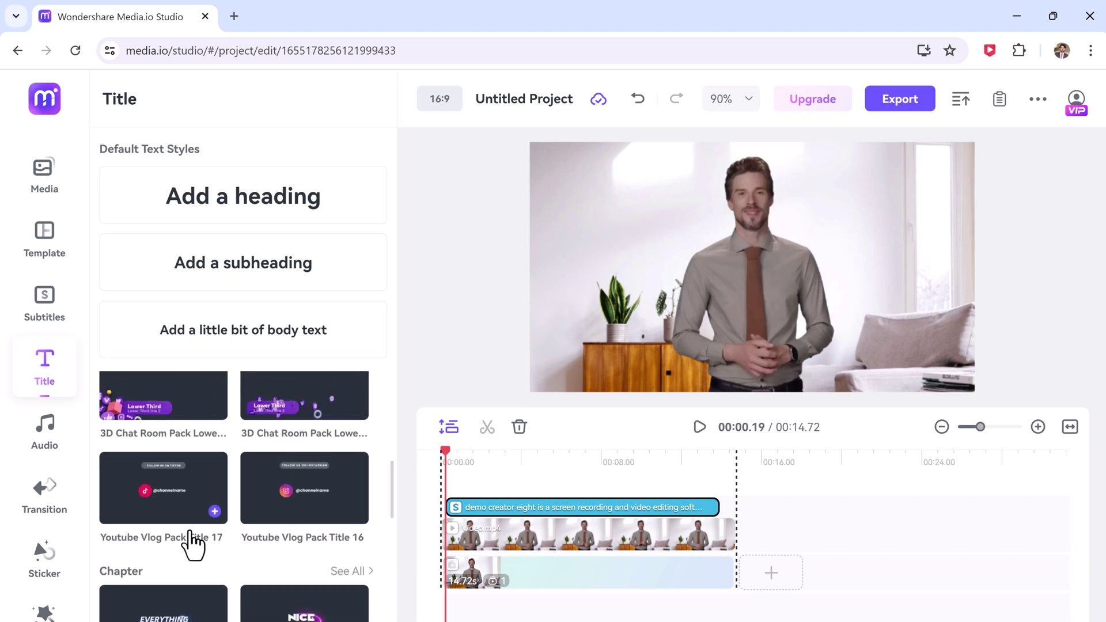
pyautogui.scroll(-2, 194, 543)
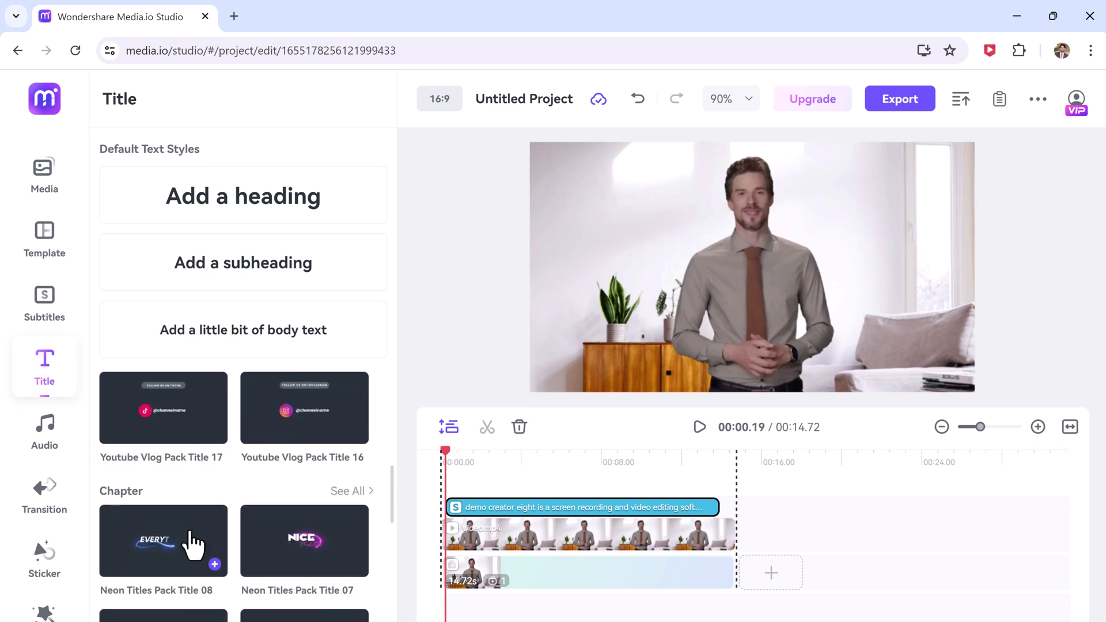
pyautogui.scroll(-2, 139, 510)
# Preview the Fun Kids upbeat and Acoustic Happy Folk music tracks.
pyautogui.click(52, 445)
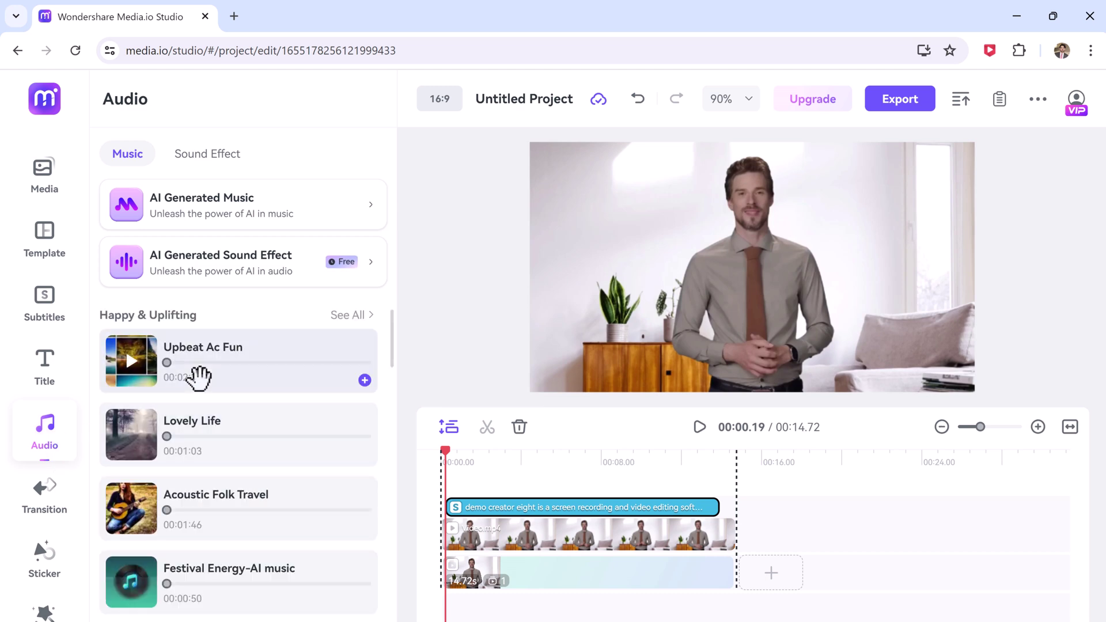
pyautogui.scroll(-1, 200, 376)
pyautogui.scroll(-2, 200, 377)
pyautogui.scroll(-2, 199, 377)
pyautogui.scroll(-2, 173, 389)
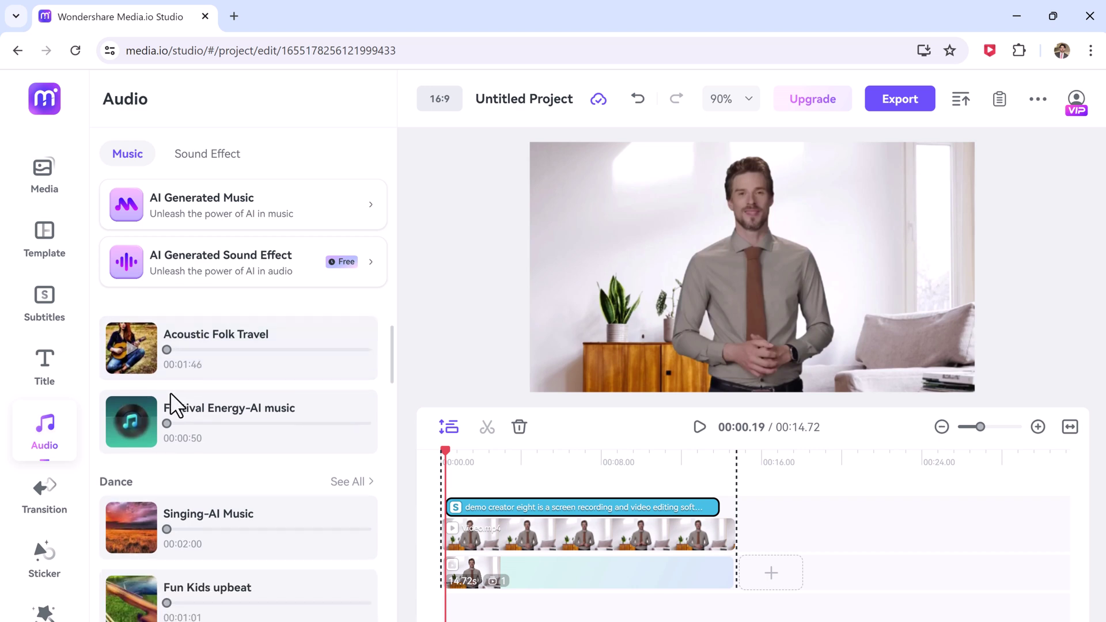
pyautogui.scroll(-2, 156, 398)
pyautogui.click(140, 403)
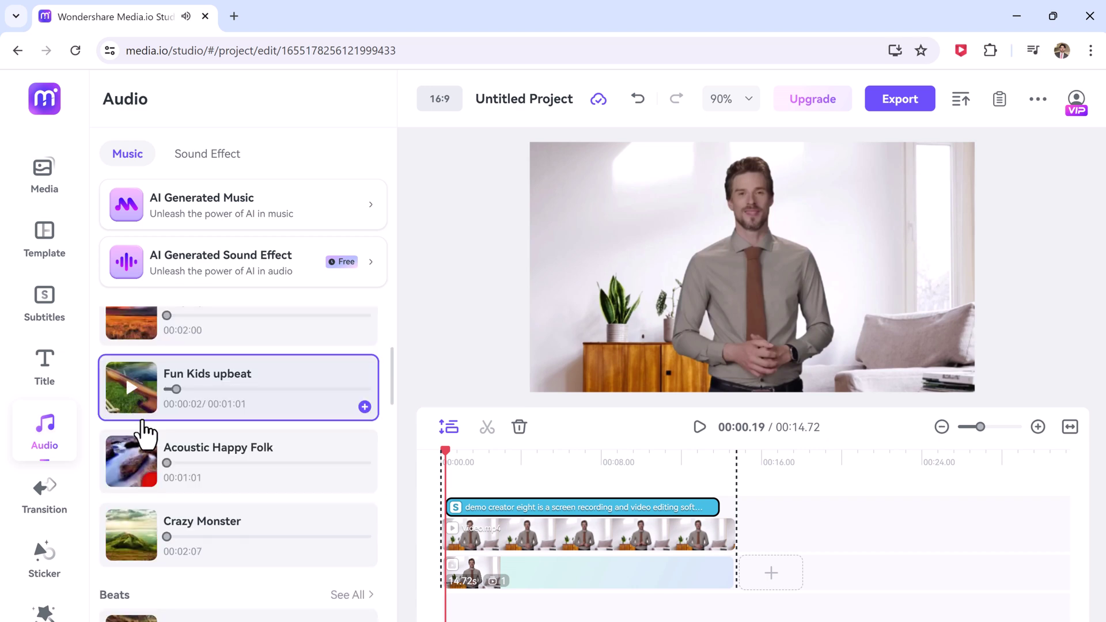
pyautogui.click(134, 465)
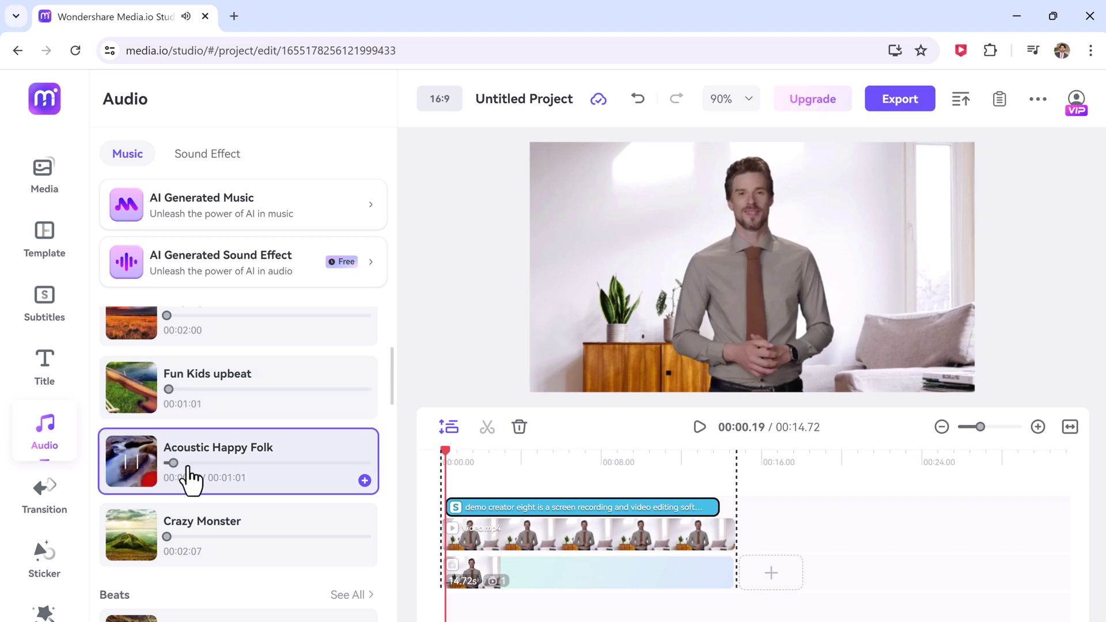
pyautogui.moveTo(174, 465); pyautogui.dragTo(244, 465)
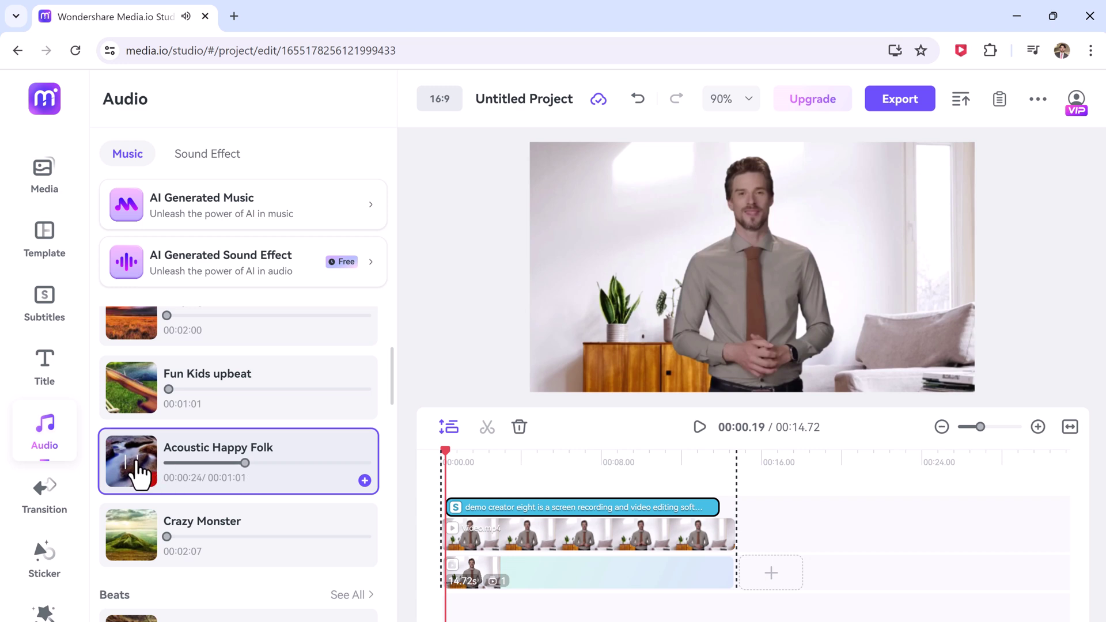
pyautogui.scroll(-5, 242, 432)
# Lower the selected clip's audio volume to -12 dB.
pyautogui.click(678, 324)
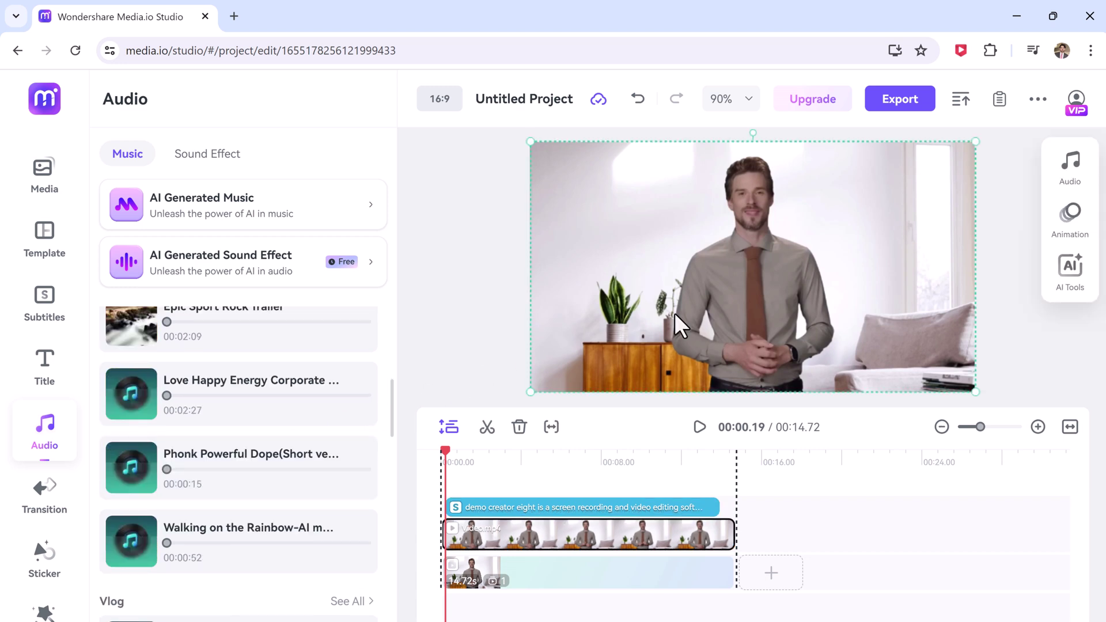
pyautogui.click(1071, 167)
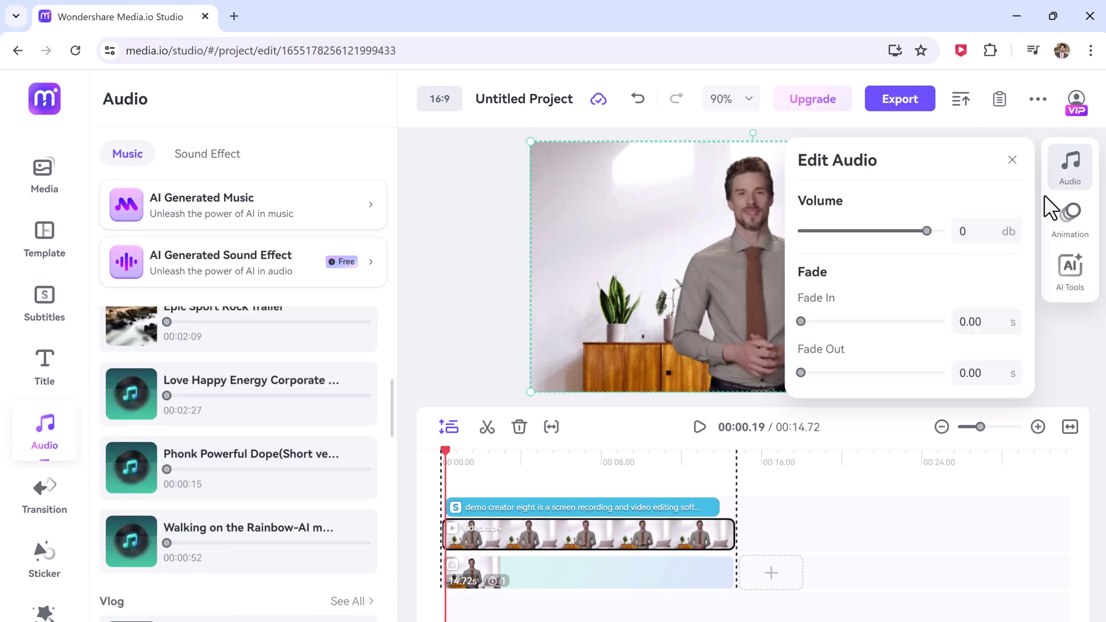
pyautogui.moveTo(925, 233)
pyautogui.mouseDown()
pyautogui.moveTo(849, 232)
pyautogui.moveTo(908, 231)
pyautogui.mouseUp()
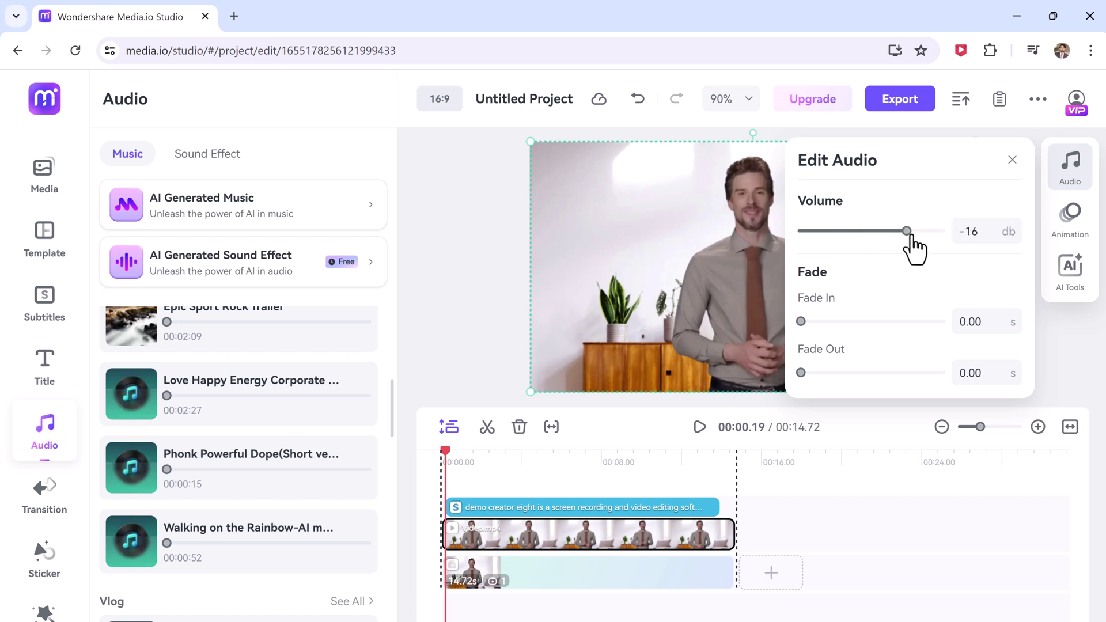
# Give the clip audio a 3.48 s fade-in and 5.19 s fade-out, and show Transitions.
pyautogui.click(854, 321)
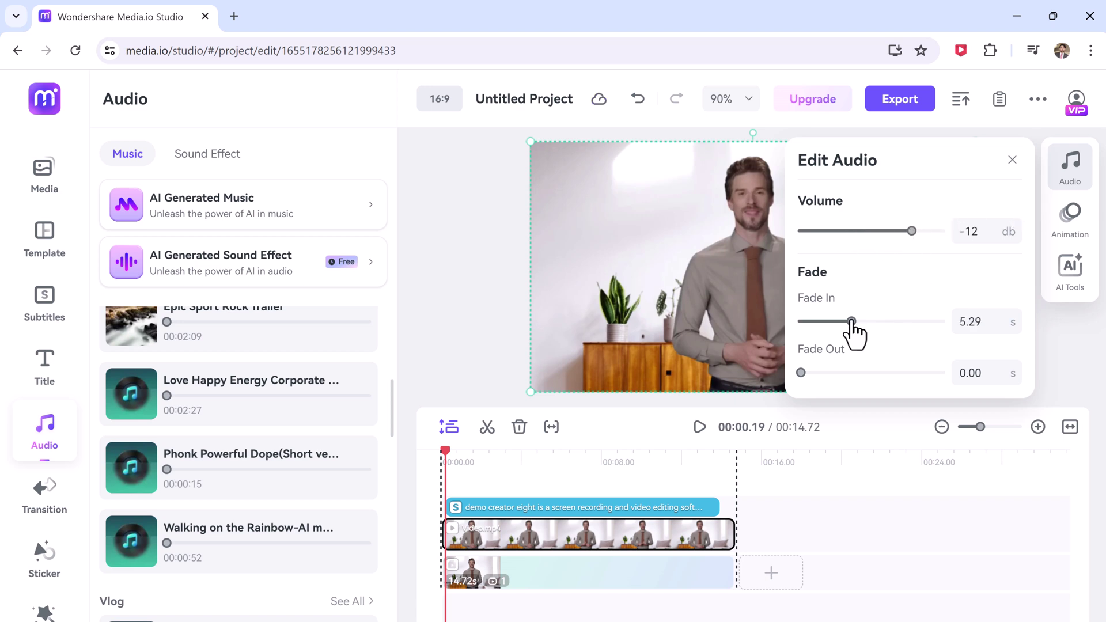
pyautogui.click(910, 321)
pyautogui.click(853, 372)
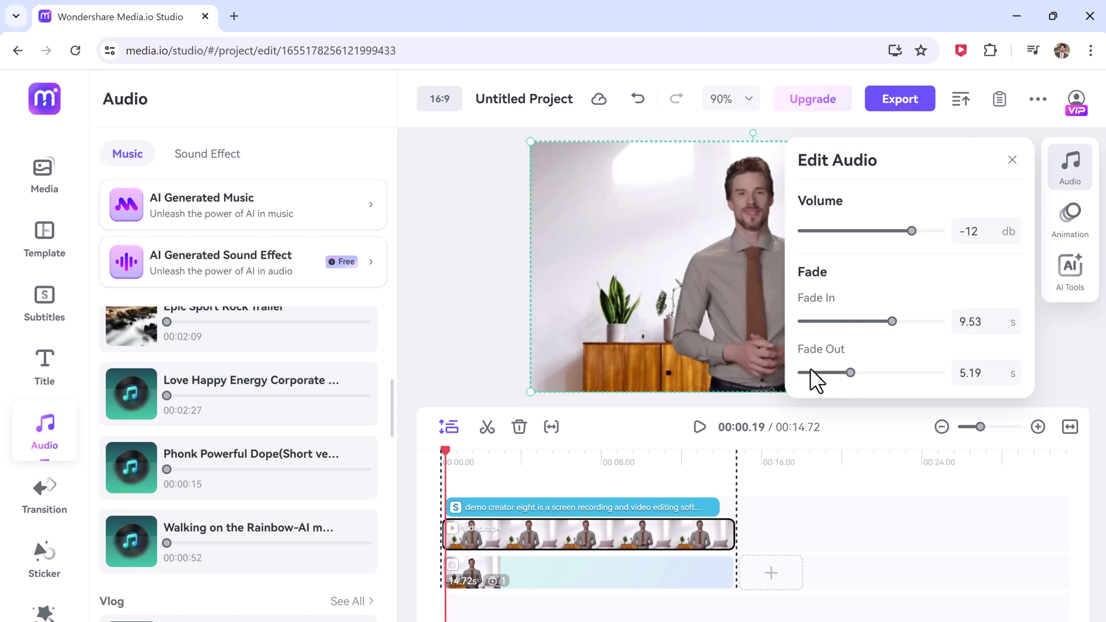
pyautogui.click(834, 322)
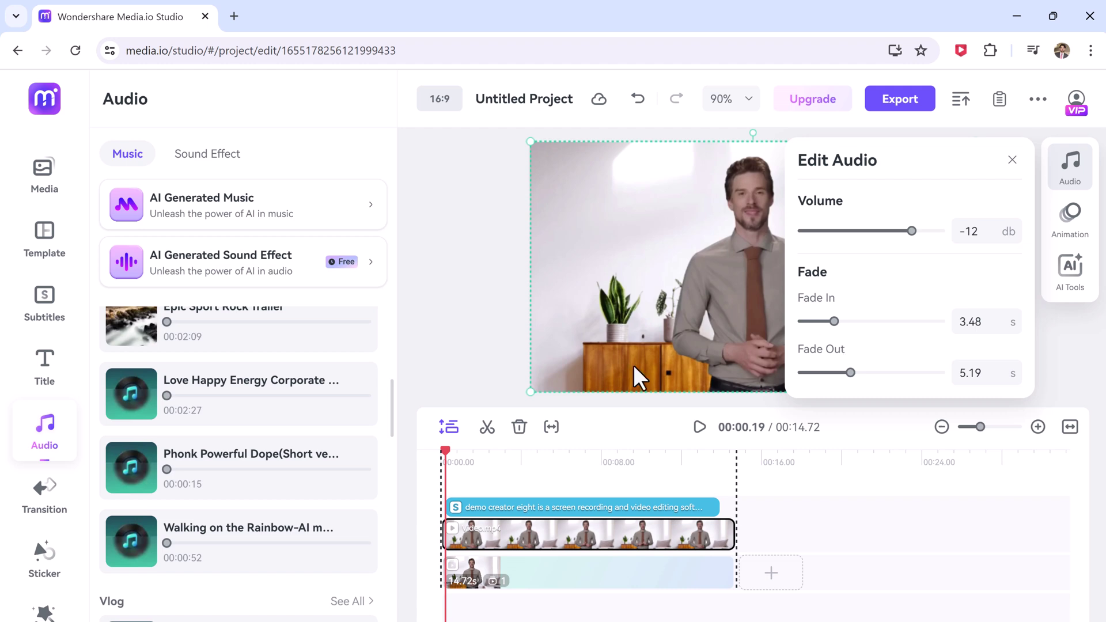
pyautogui.click(45, 497)
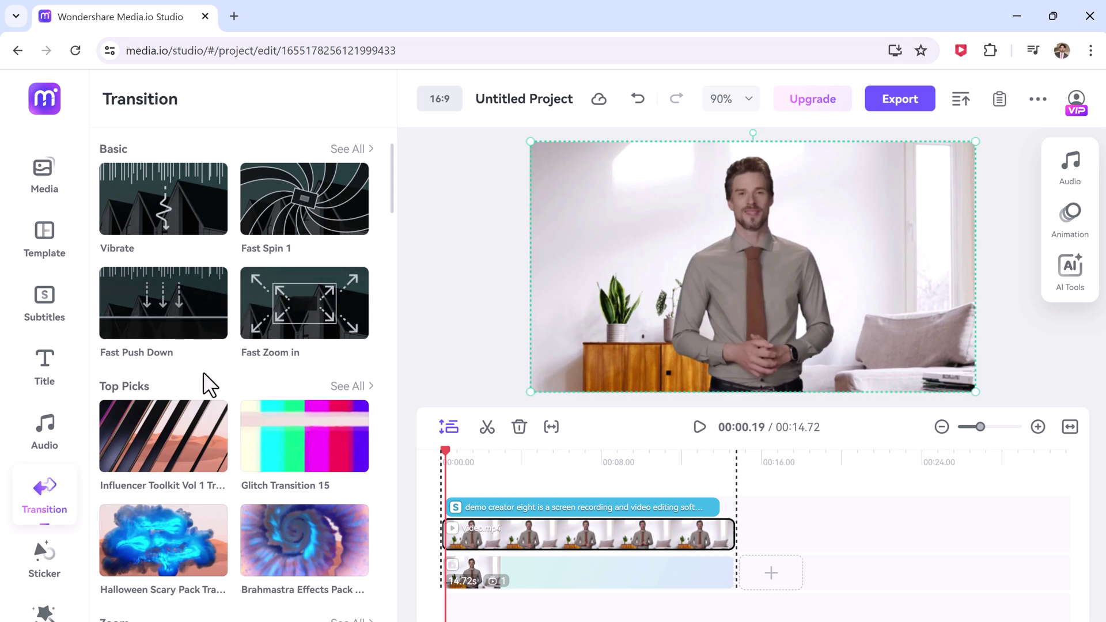
pyautogui.scroll(-2, 210, 384)
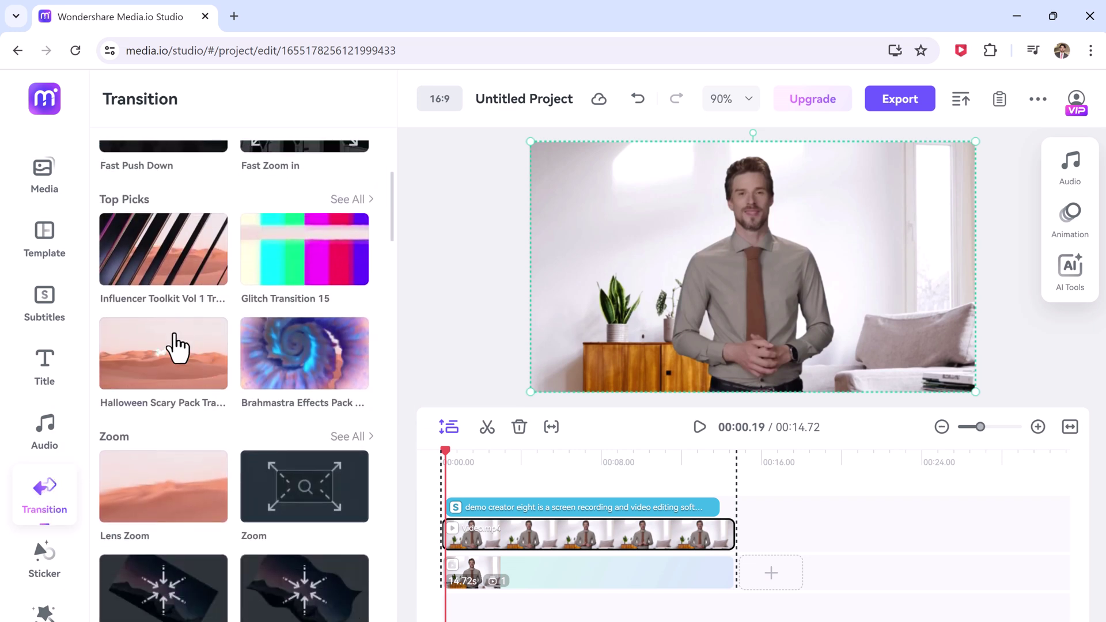
pyautogui.scroll(-4, 199, 415)
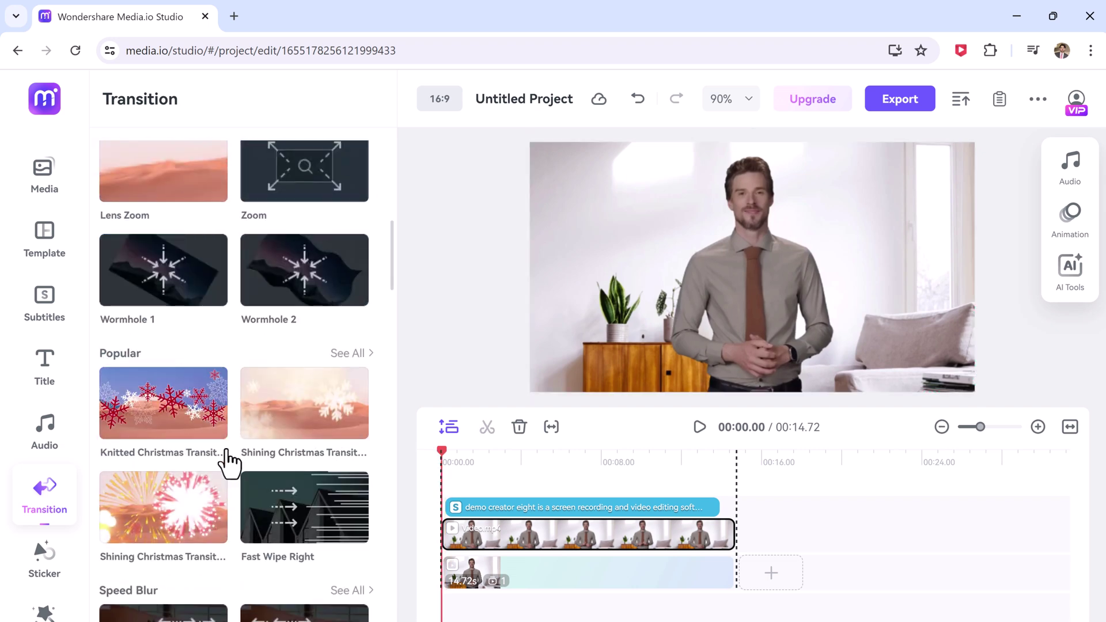
# Add the gold 2024 Celebration Greeting sticker and check it in the preview.
pyautogui.click(48, 561)
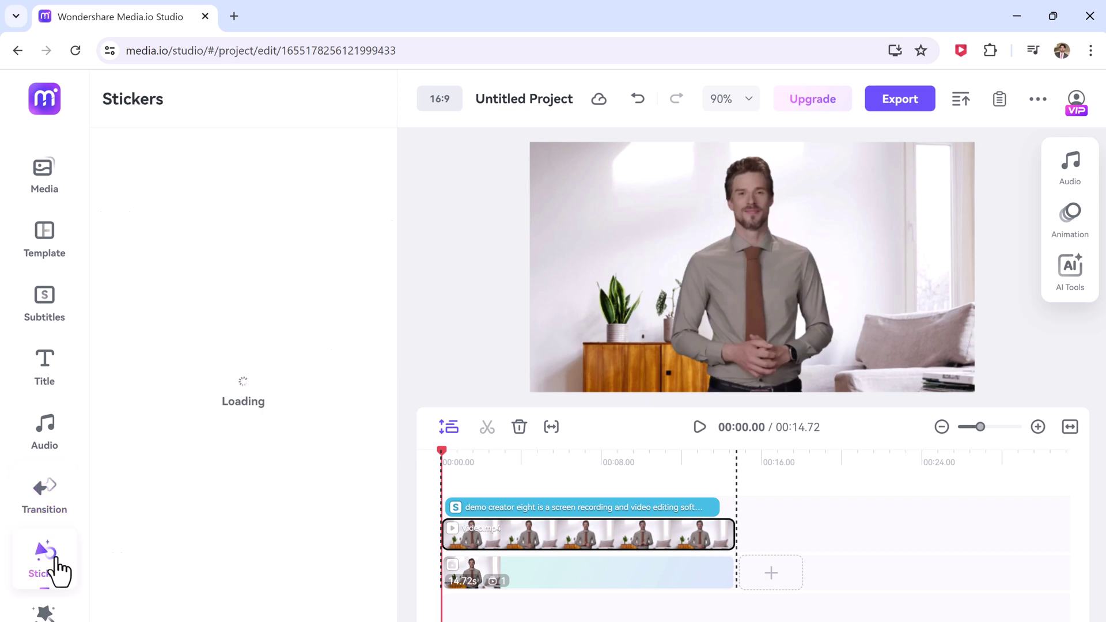
pyautogui.scroll(-2, 220, 388)
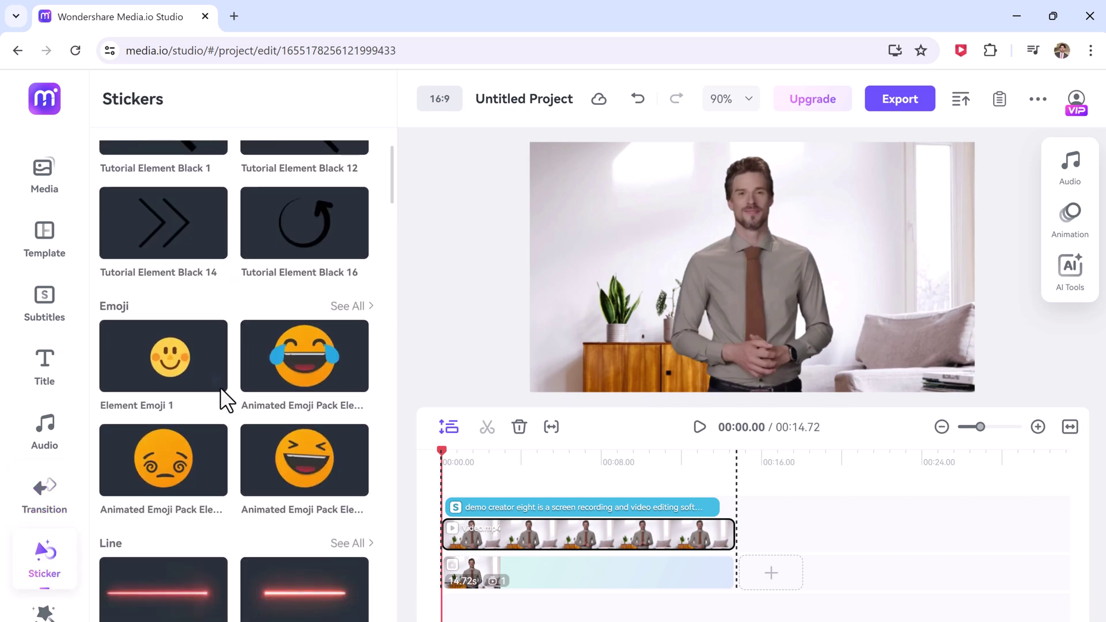
pyautogui.scroll(-2, 220, 387)
pyautogui.scroll(-1, 221, 387)
pyautogui.scroll(-1, 221, 394)
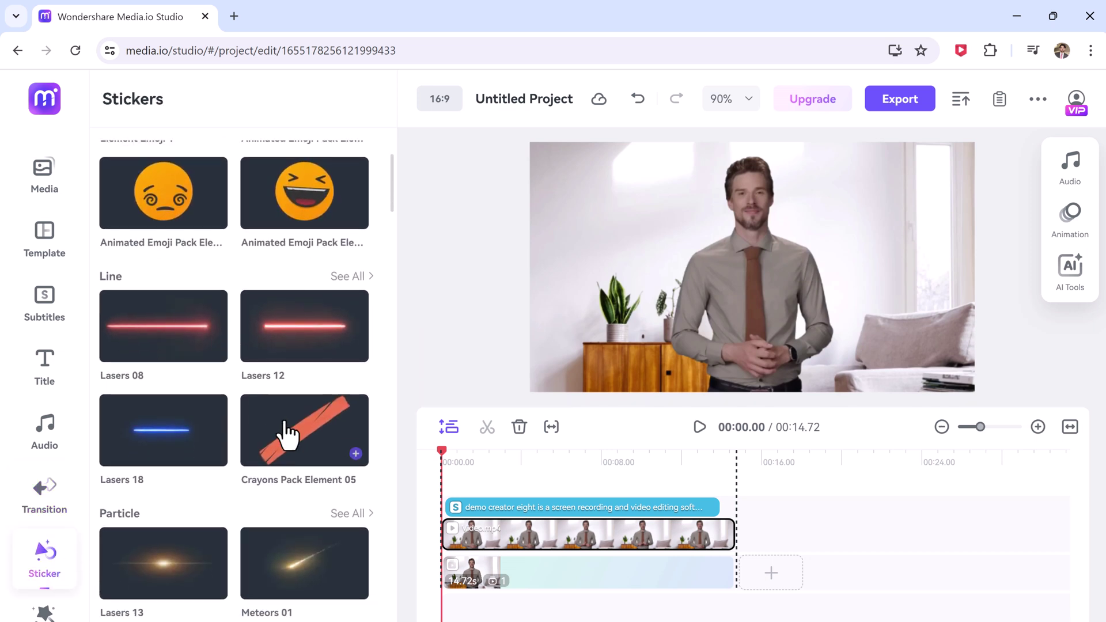
pyautogui.scroll(-2, 275, 443)
pyautogui.scroll(-3, 186, 519)
pyautogui.click(163, 512)
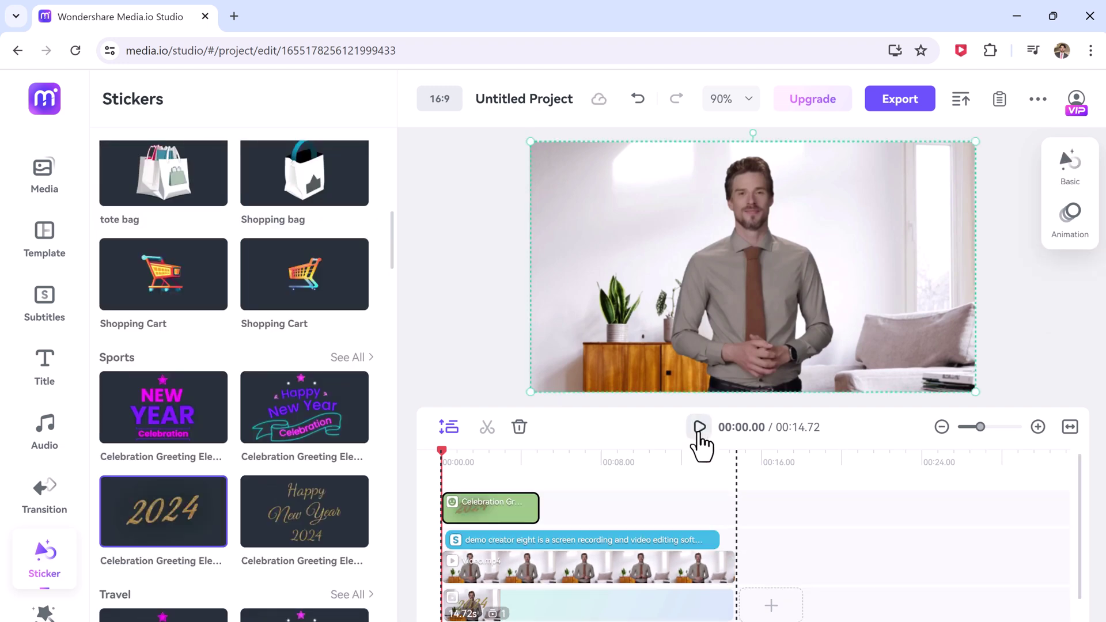
pyautogui.click(700, 426)
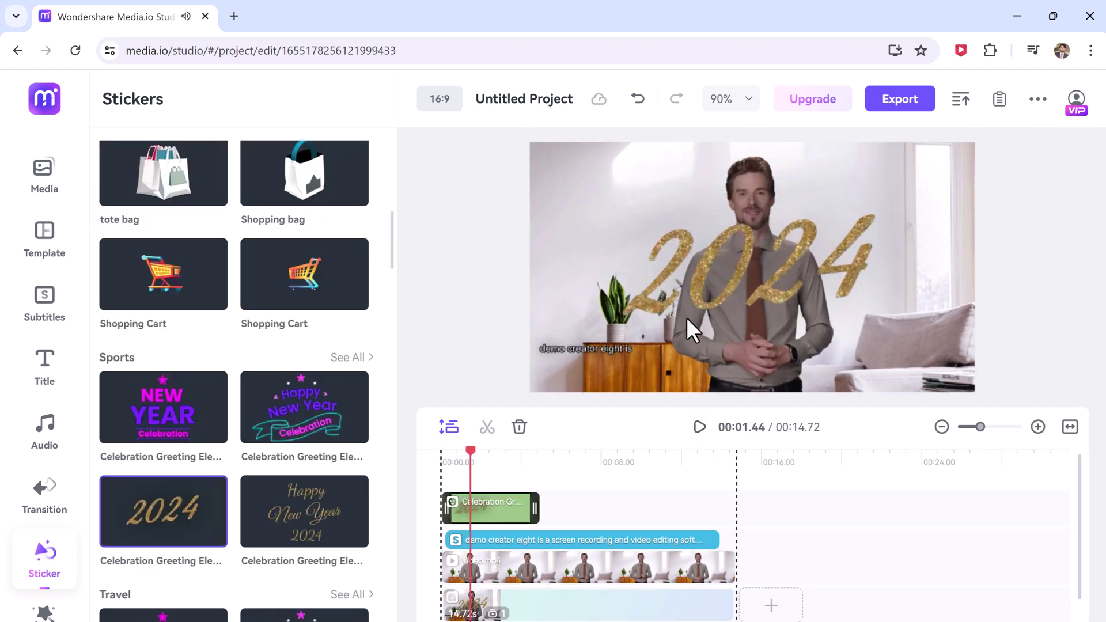
pyautogui.click(691, 329)
pyautogui.click(777, 363)
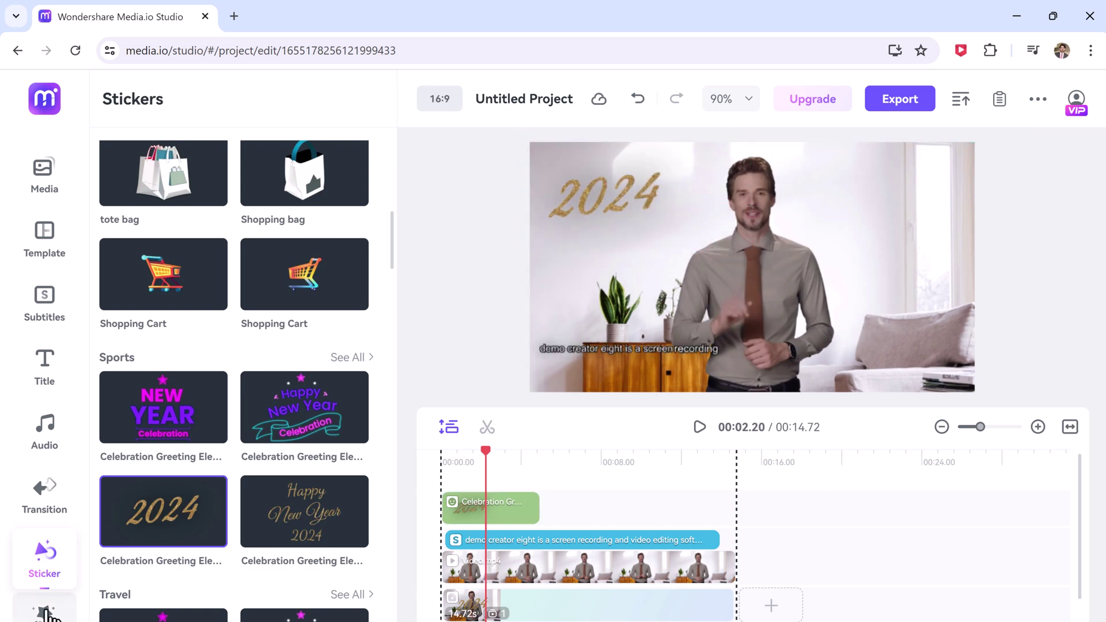
# Apply the Sideways 1 shake effect from the Effects library.
pyautogui.click(44, 606)
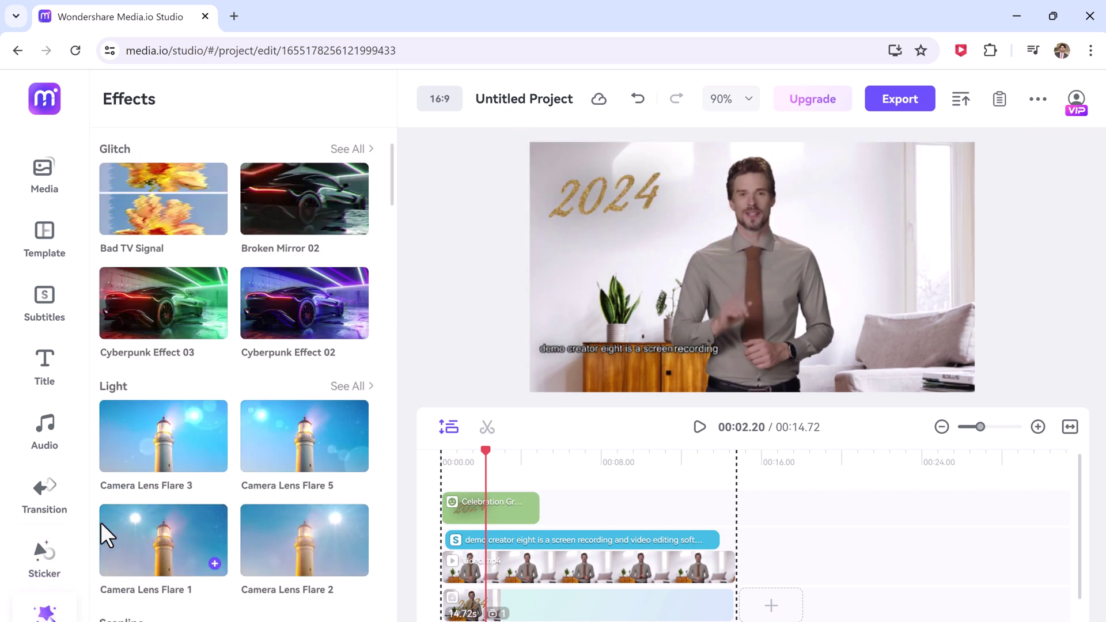
pyautogui.scroll(-1, 162, 387)
pyautogui.scroll(-2, 163, 388)
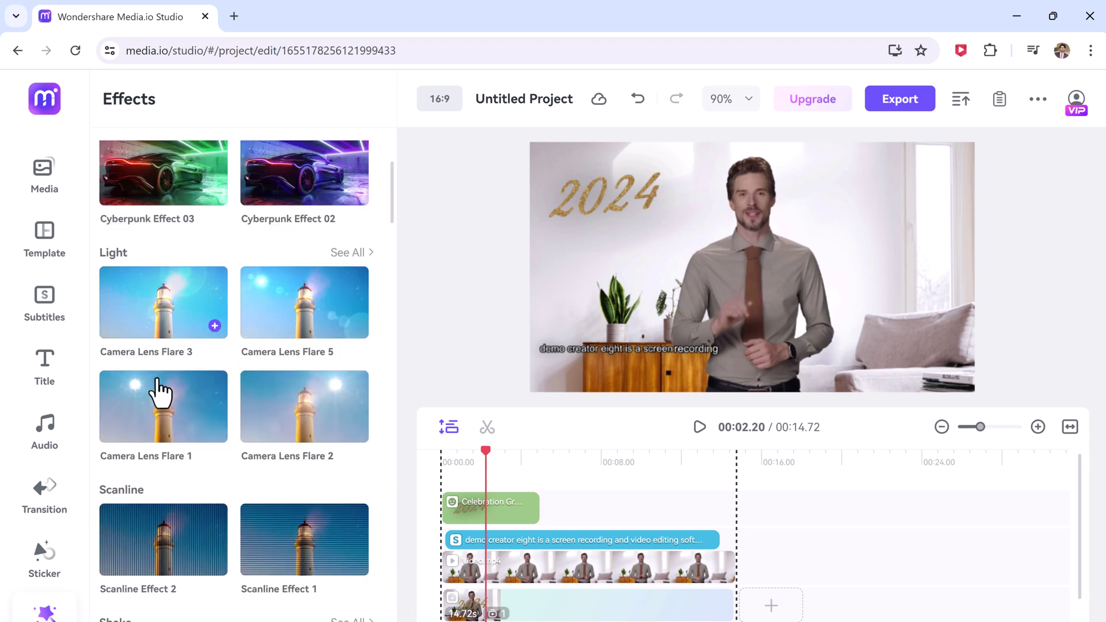
pyautogui.scroll(-1, 163, 388)
pyautogui.scroll(-1, 163, 388)
pyautogui.scroll(-1, 163, 387)
pyautogui.scroll(-1, 163, 388)
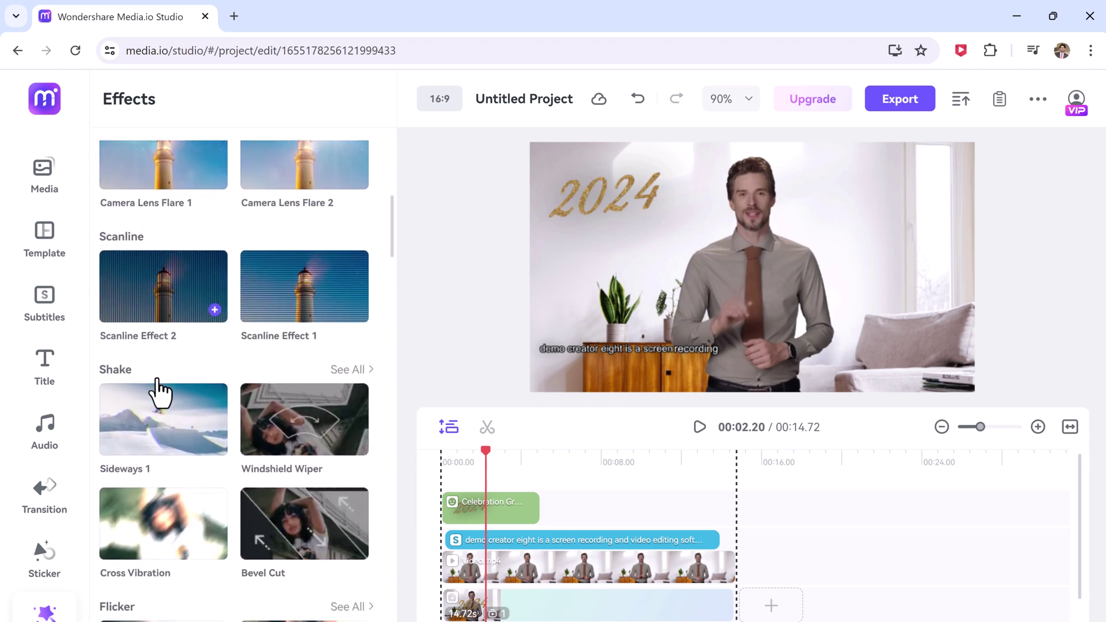
pyautogui.scroll(-1, 162, 387)
pyautogui.click(180, 374)
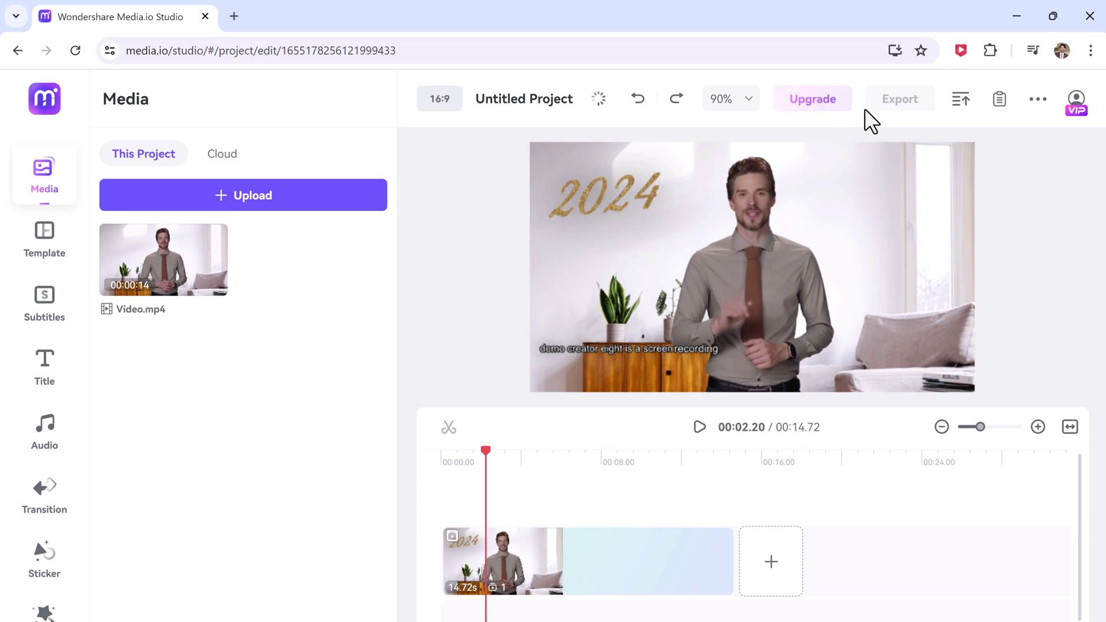
# Export the project as Media.io.mp4 and close the finished export dialog.
pyautogui.click(900, 99)
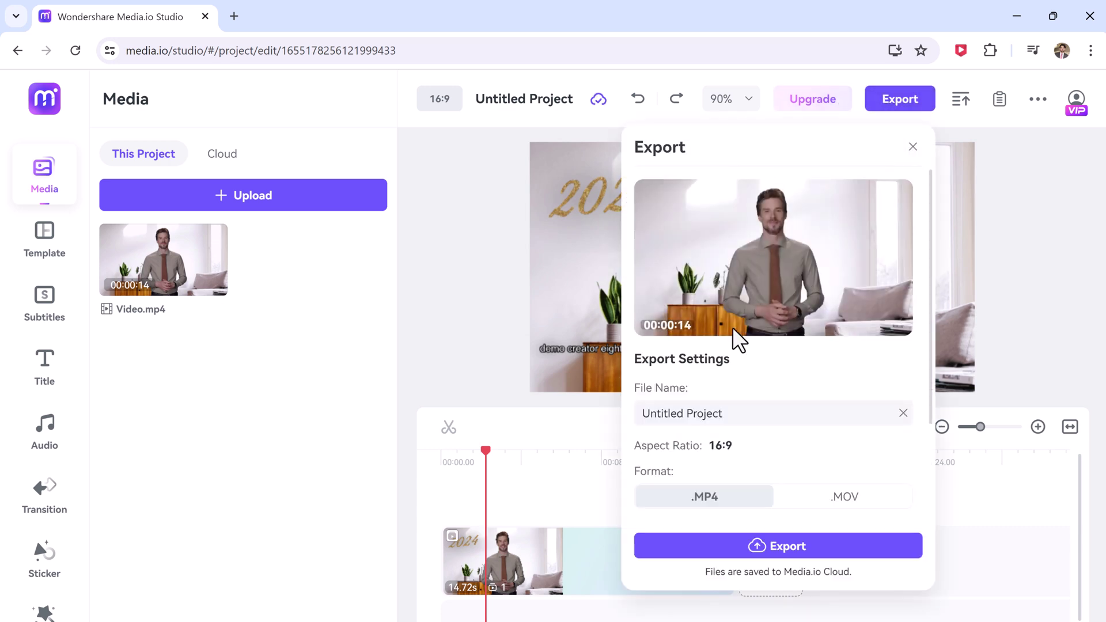
pyautogui.click(726, 413)
pyautogui.hotkey('ctrl', 'a')
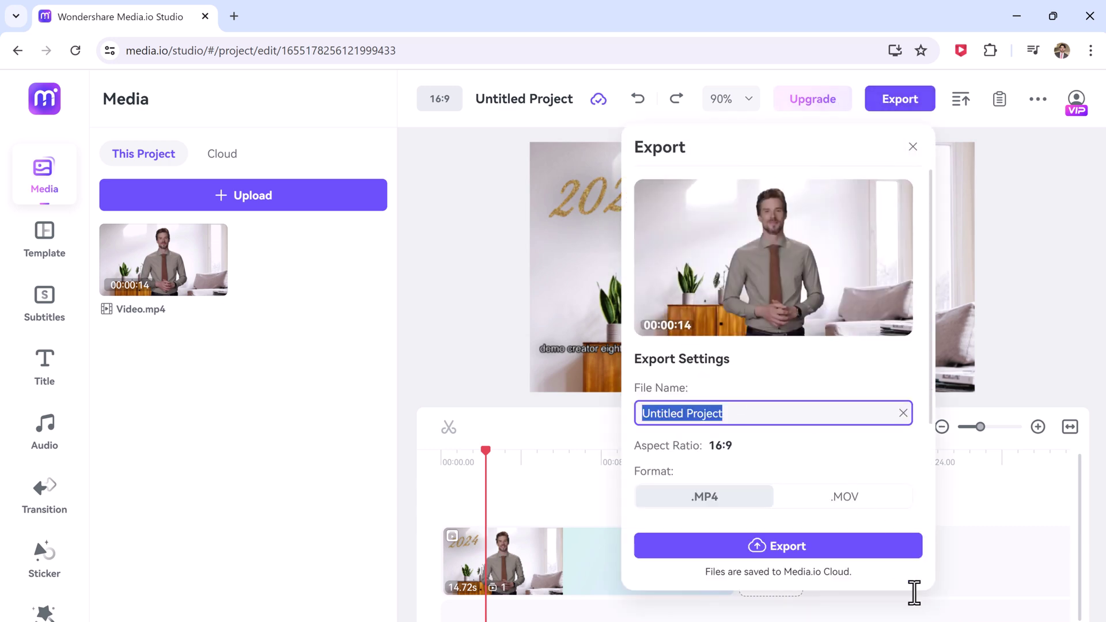
pyautogui.write('Media.io')
pyautogui.click(699, 454)
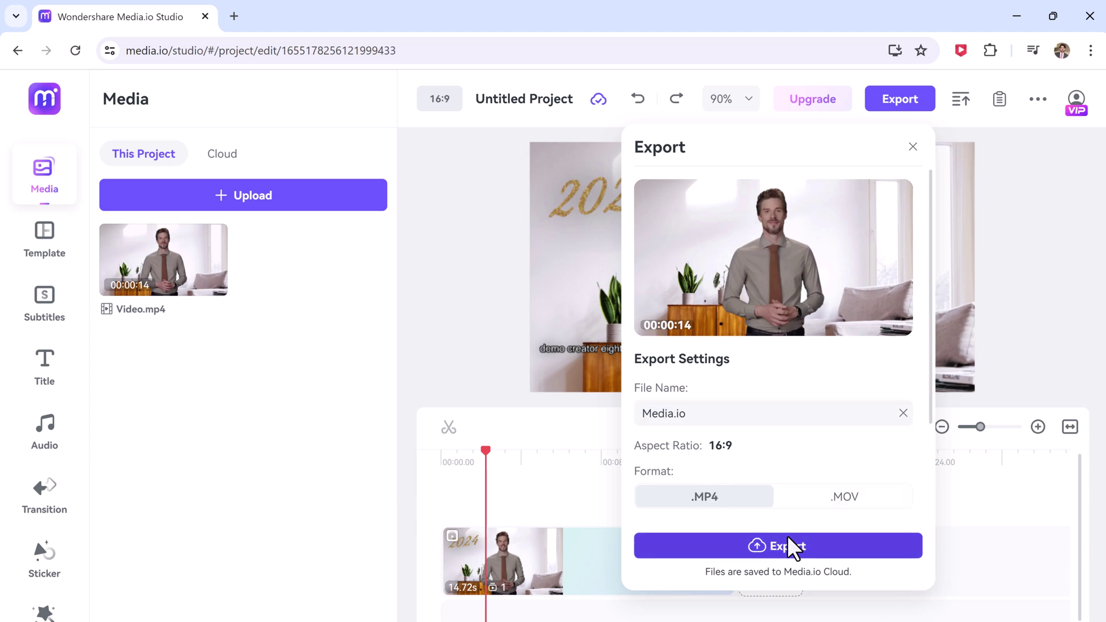
pyautogui.click(793, 550)
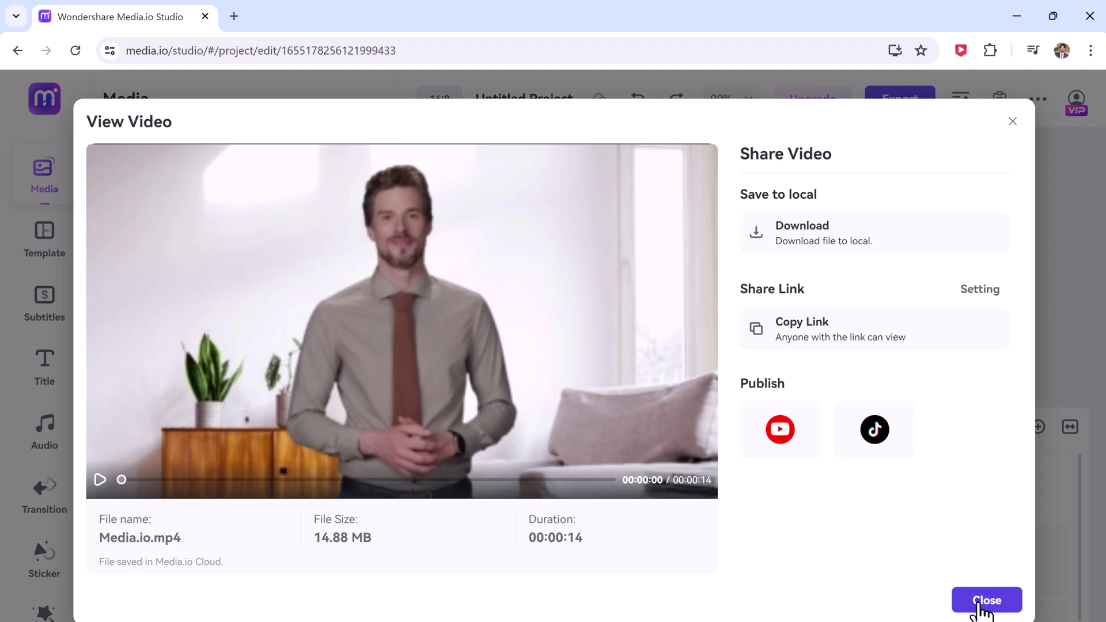
pyautogui.click(983, 603)
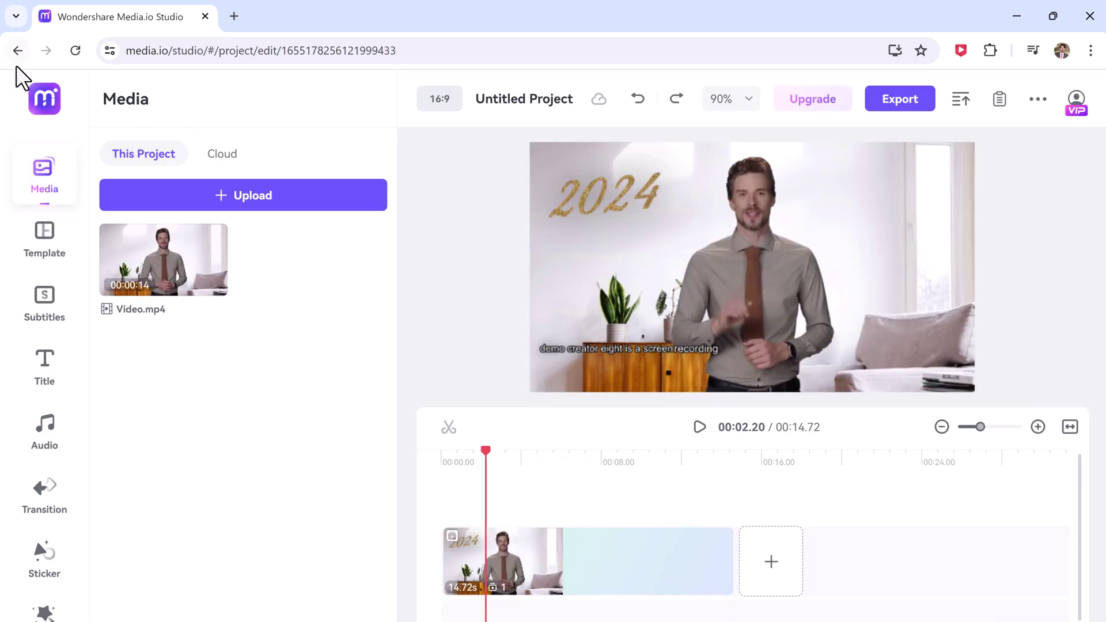
# Turn ios 18.mp4 into short clips and play the How to Install iOS 18 clip.
pyautogui.click(18, 50)
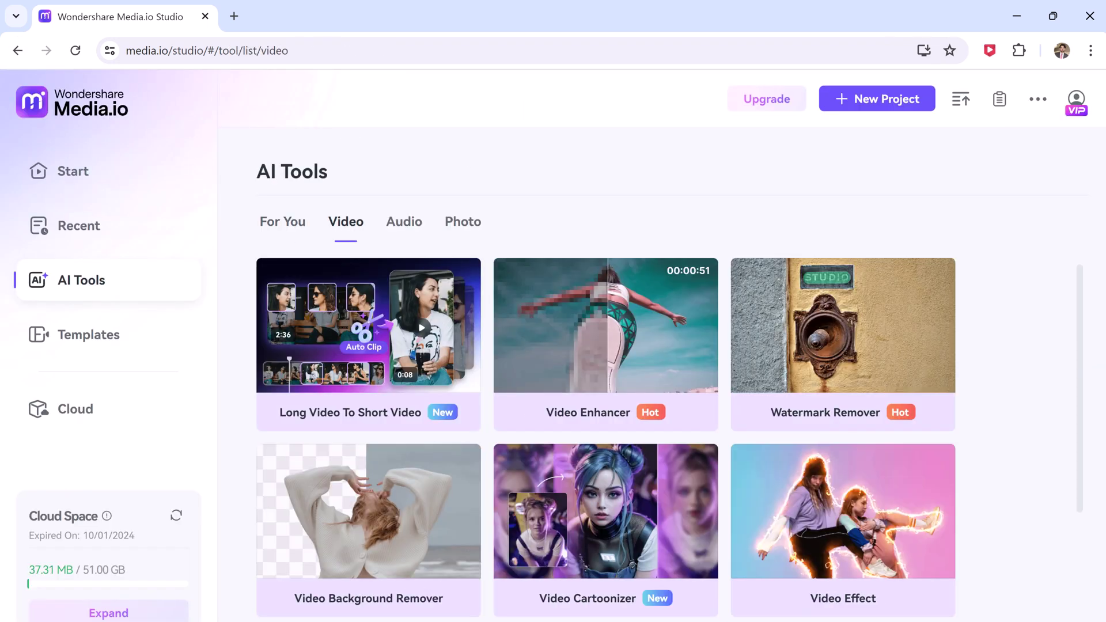
pyautogui.moveTo(369, 345)
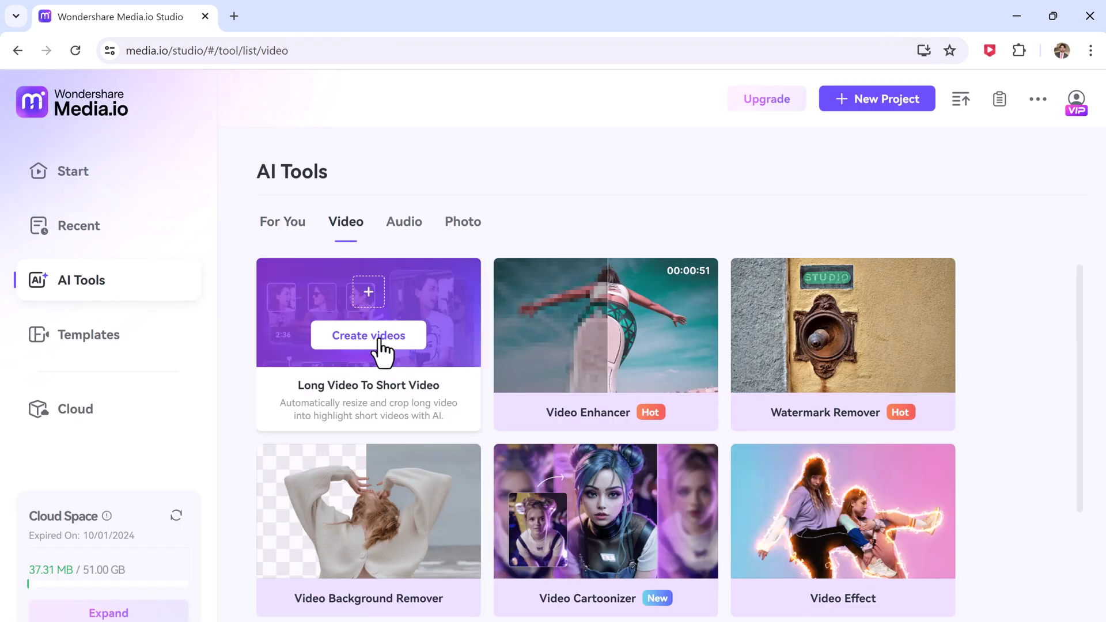
pyautogui.click(384, 342)
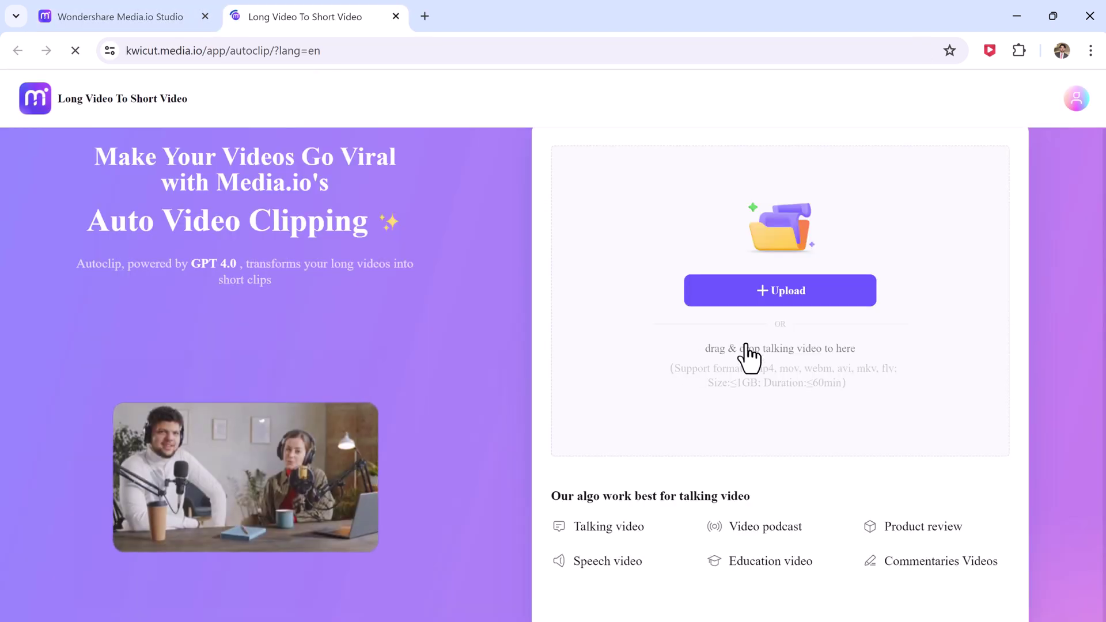
pyautogui.click(777, 294)
pyautogui.doubleClick(190, 294)
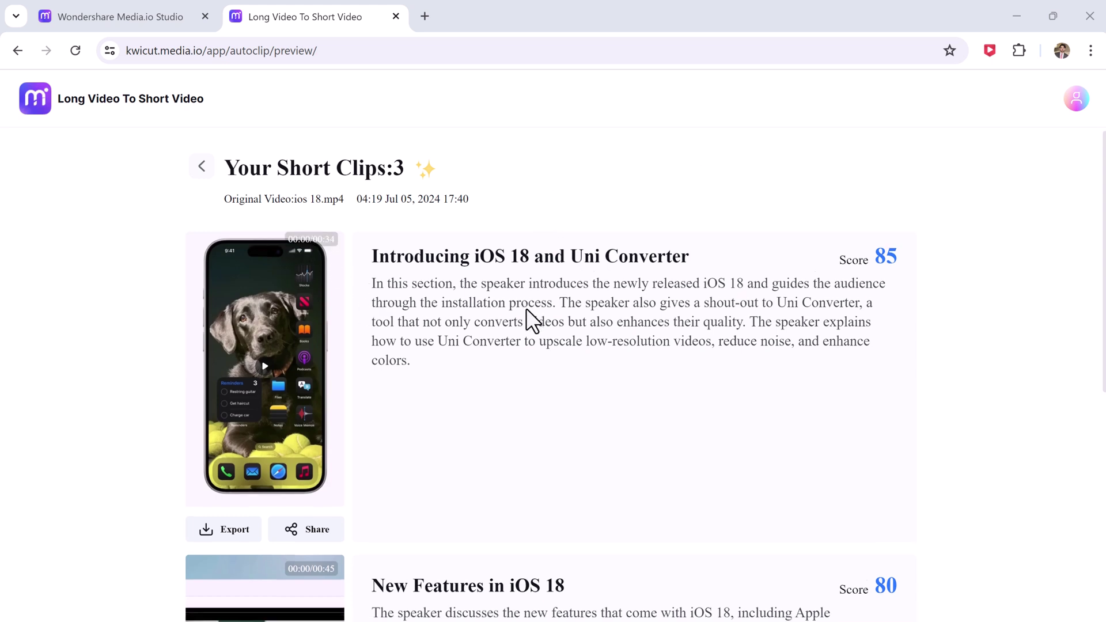
pyautogui.scroll(-3, 527, 309)
pyautogui.scroll(-1, 532, 323)
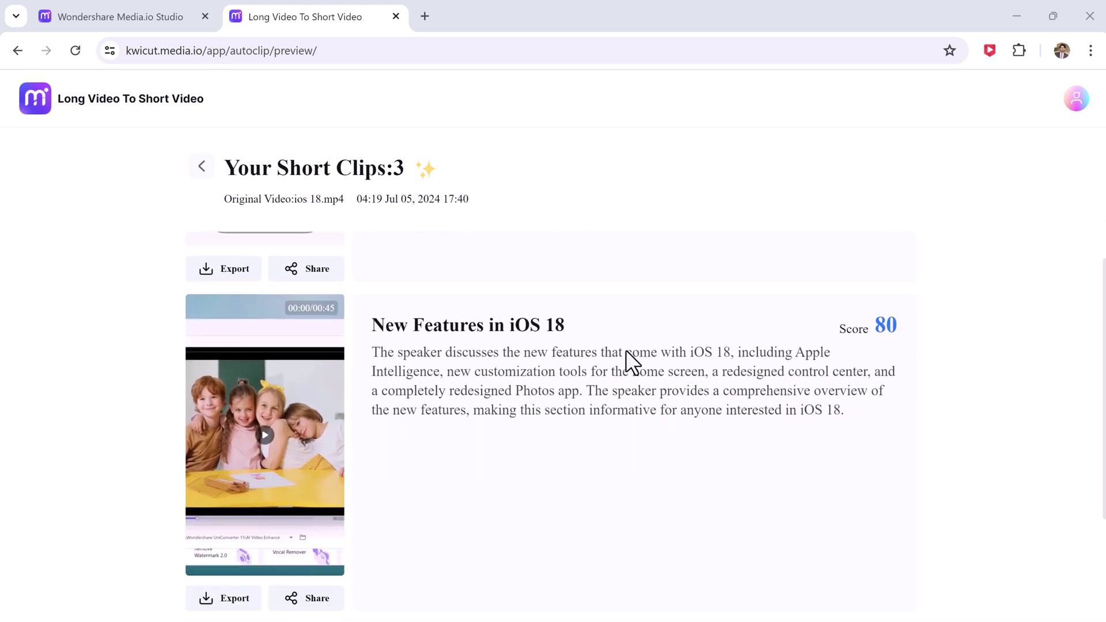
pyautogui.scroll(-4, 626, 354)
pyautogui.scroll(-1, 519, 387)
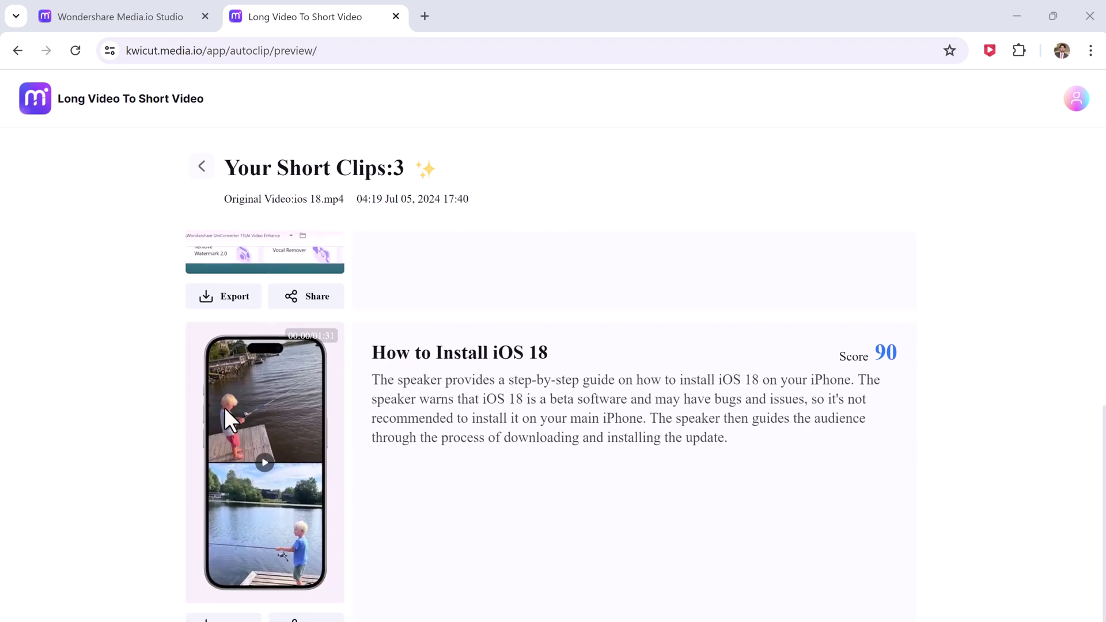
pyautogui.click(262, 465)
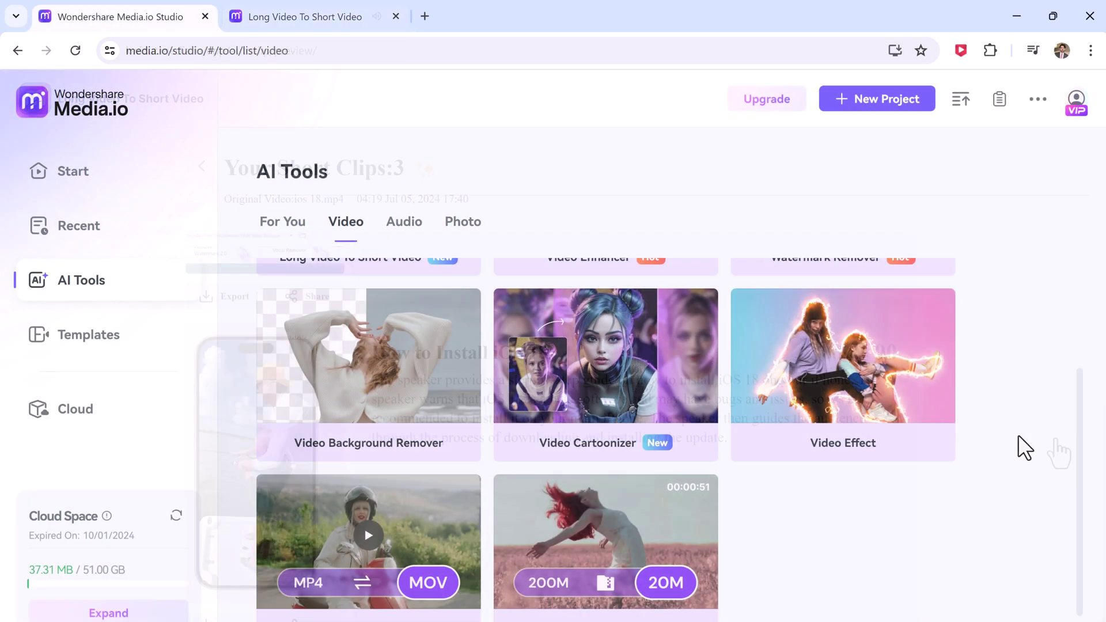
pyautogui.scroll(2, 1019, 435)
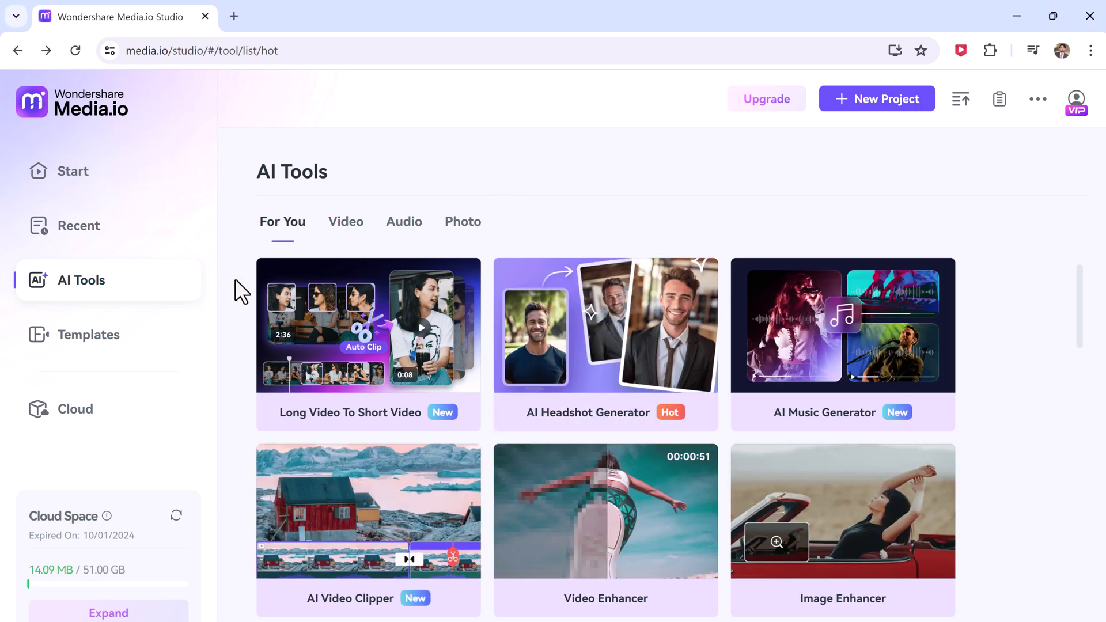
pyautogui.scroll(-1, 526, 378)
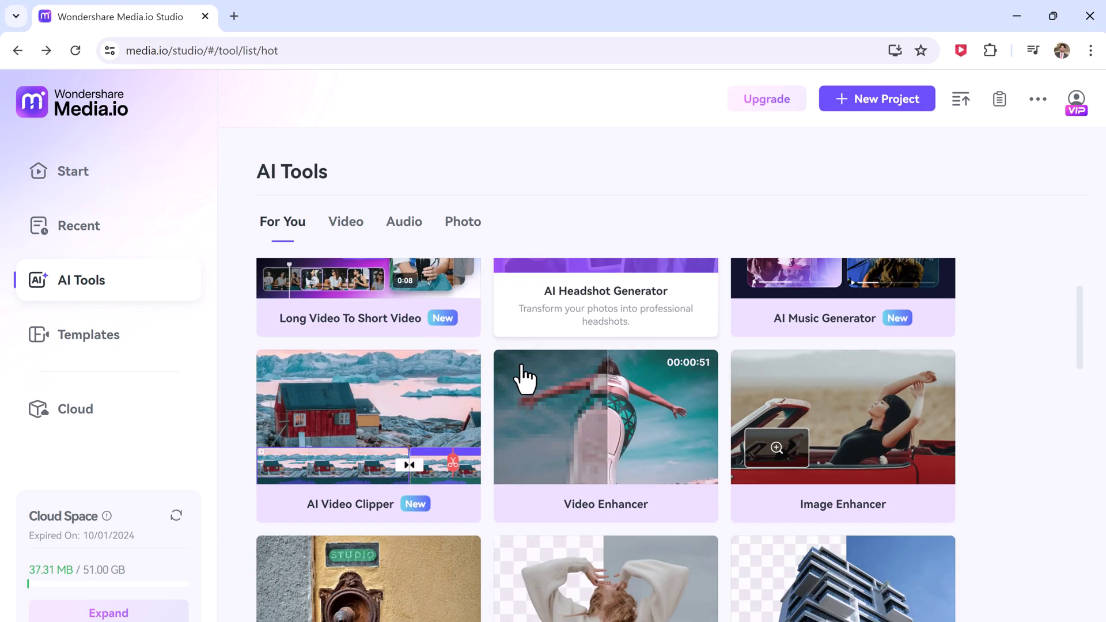
pyautogui.scroll(-1, 525, 378)
# Browse the Audio, Video and Photo AI tool categories, ending on For You with AI Video Clipper.
pyautogui.click(404, 221)
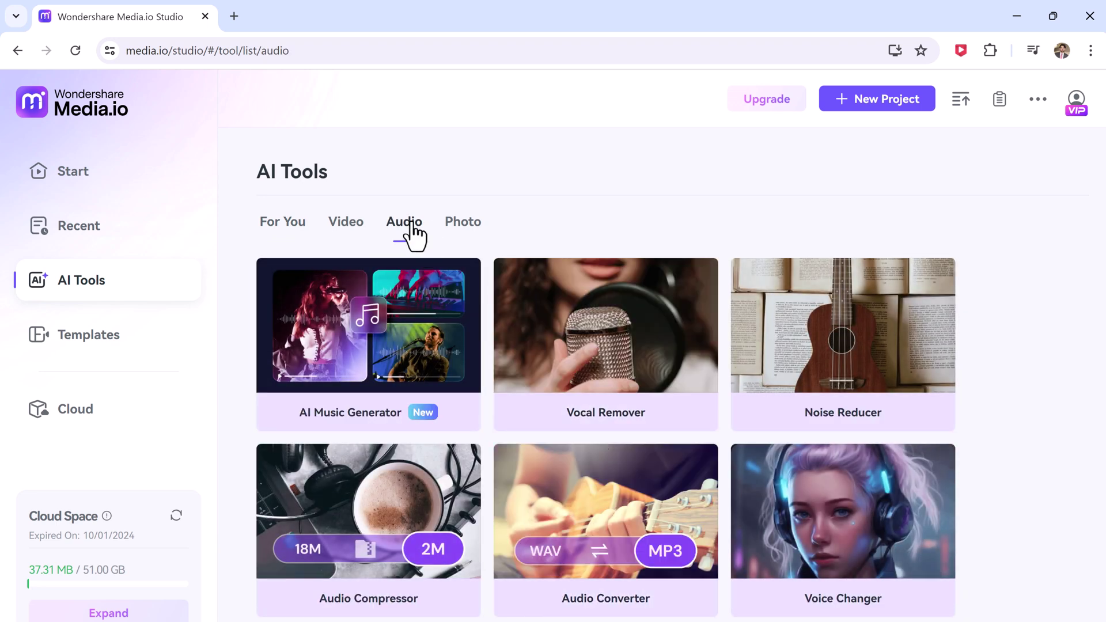
pyautogui.click(346, 221)
pyautogui.scroll(-2, 463, 406)
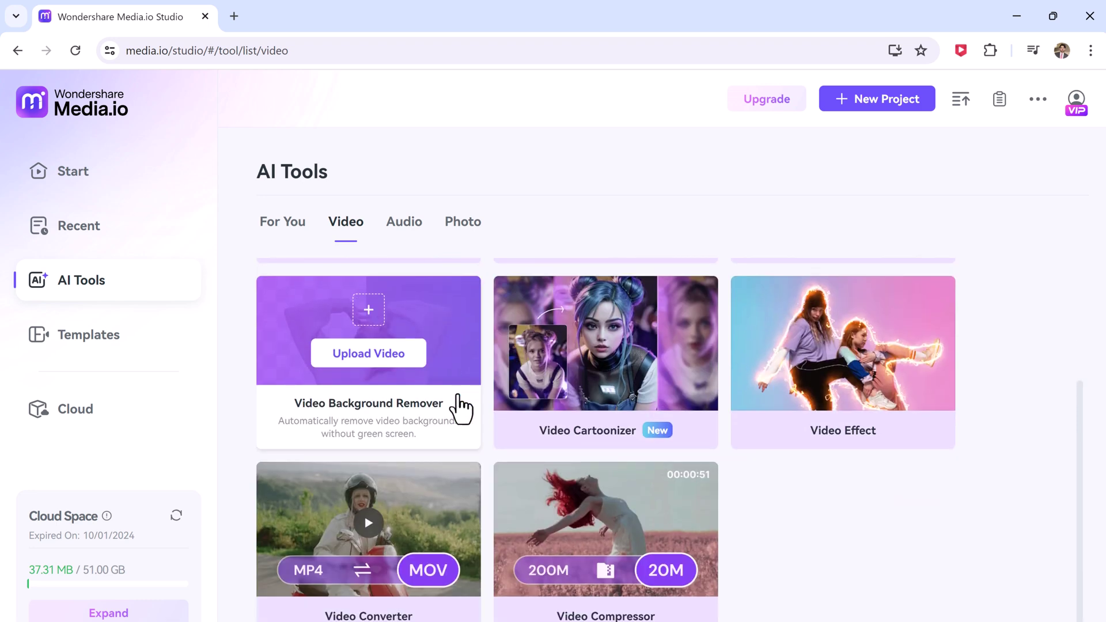
pyautogui.click(463, 222)
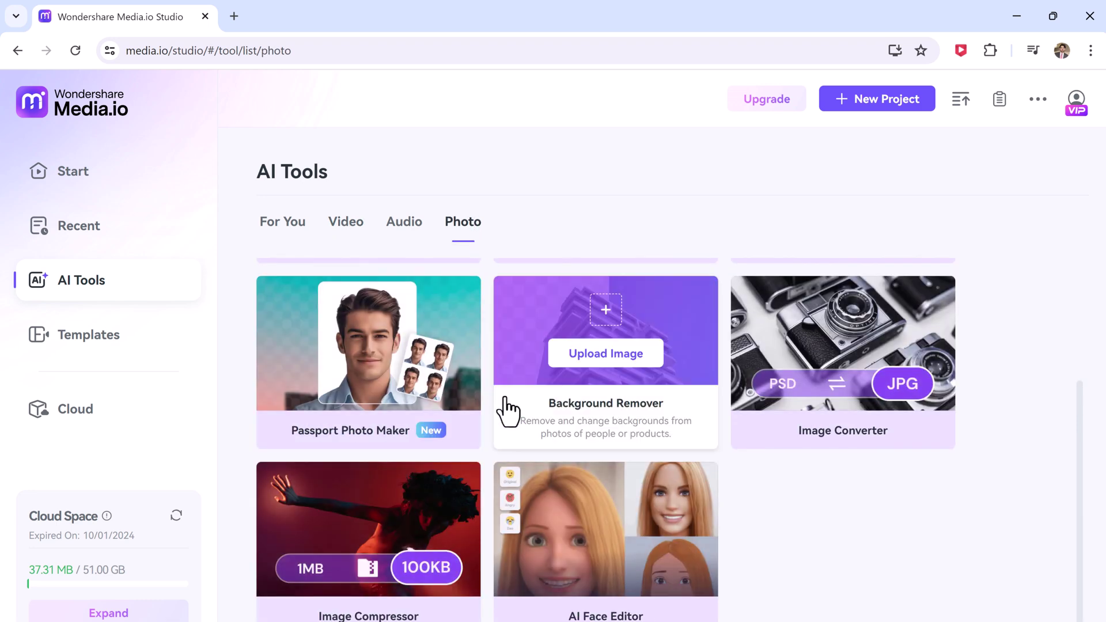
pyautogui.click(283, 222)
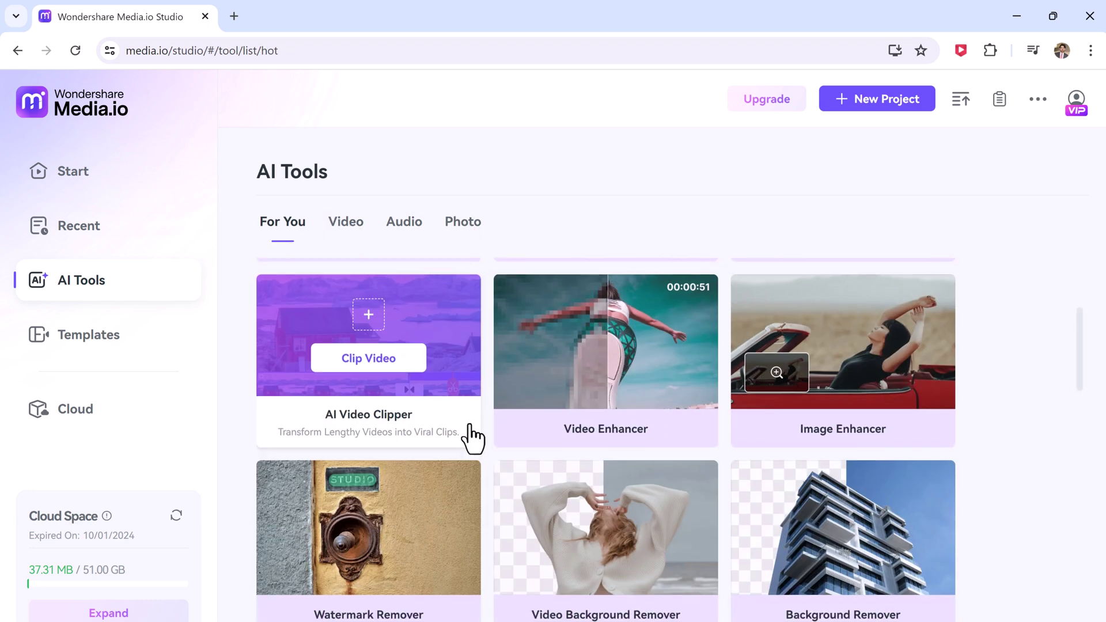
pyautogui.scroll(-2, 476, 432)
pyautogui.scroll(-5, 480, 435)
pyautogui.scroll(-5, 480, 436)
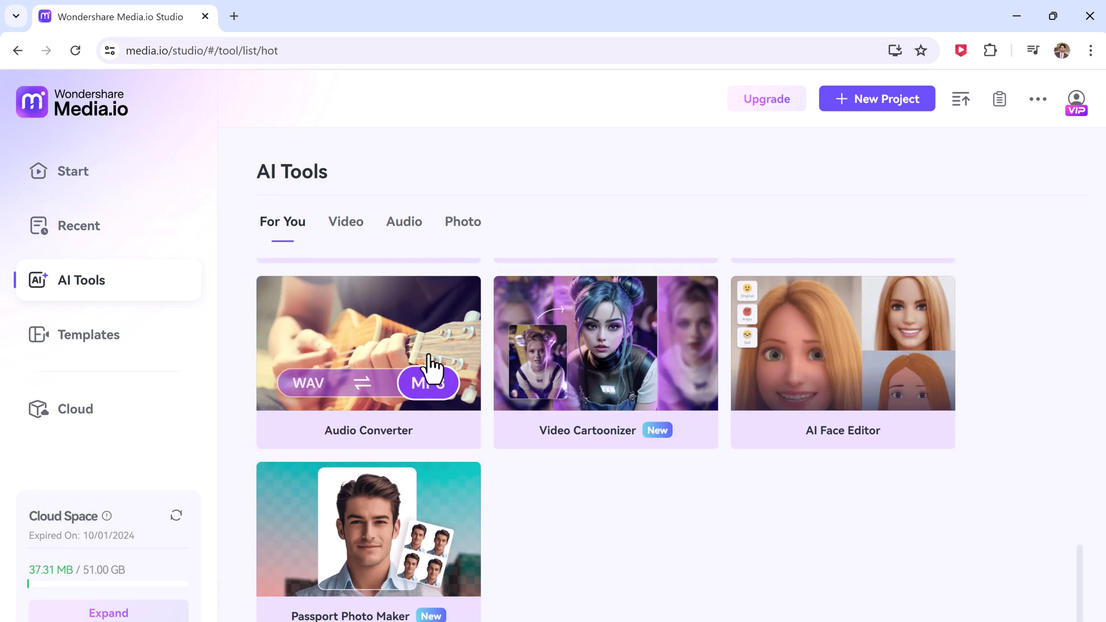
pyautogui.click(346, 222)
pyautogui.scroll(-3, 461, 402)
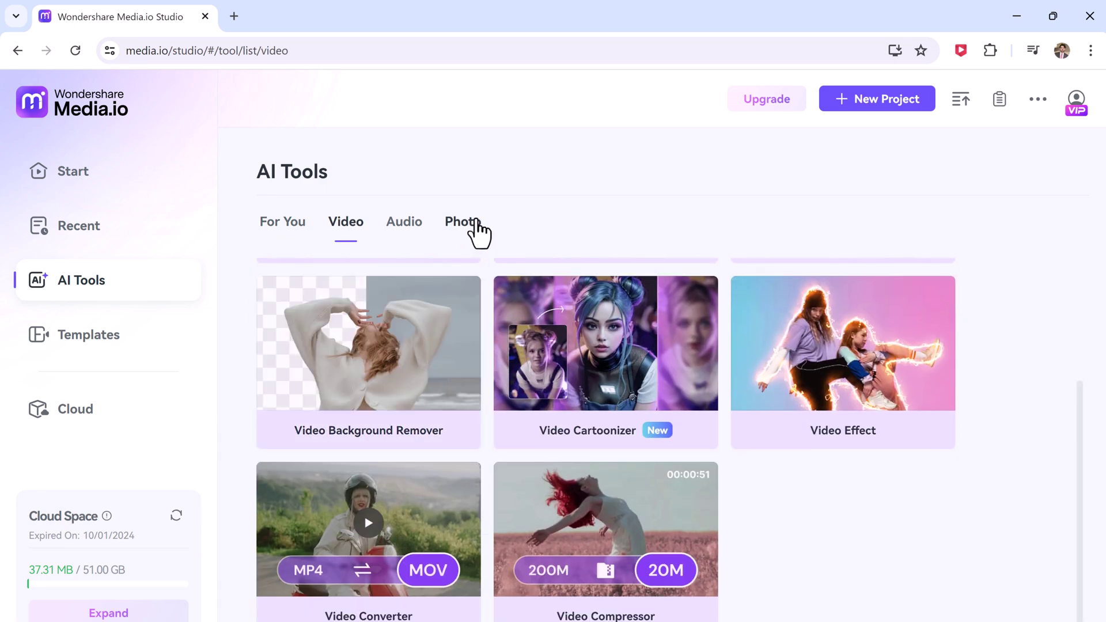
pyautogui.click(464, 222)
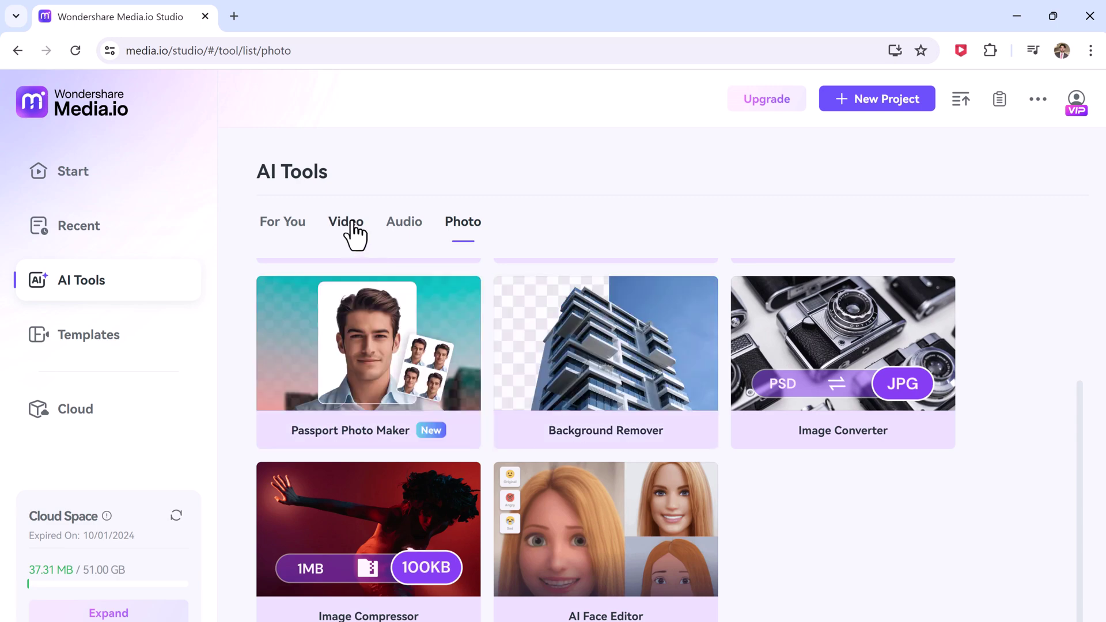
pyautogui.click(282, 221)
pyautogui.scroll(-3, 473, 432)
pyautogui.scroll(-3, 480, 436)
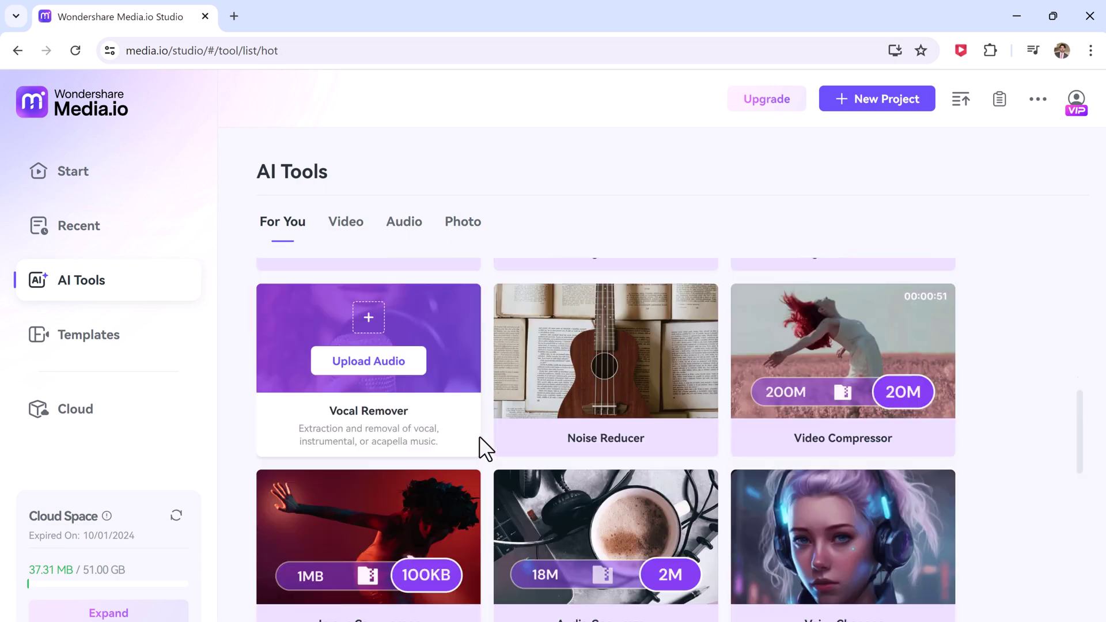
pyautogui.scroll(-3, 479, 436)
pyautogui.scroll(-5, 480, 448)
pyautogui.scroll(3, 483, 449)
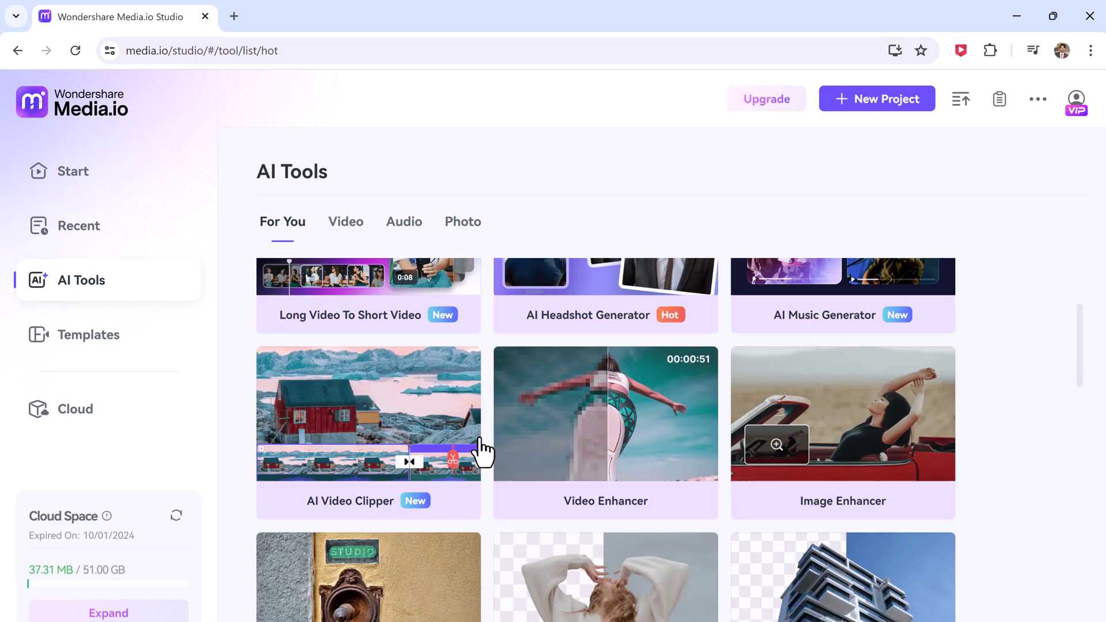